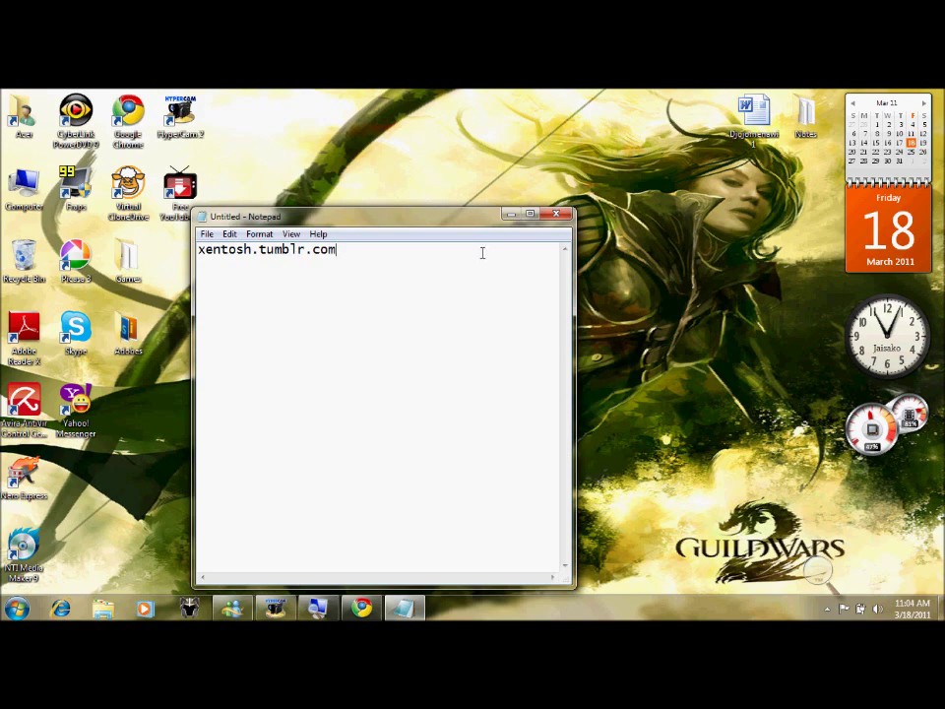
- Open xentosh.tumblr.com in a new Chrome tab
left_click(510, 214)
left_click(363, 608)
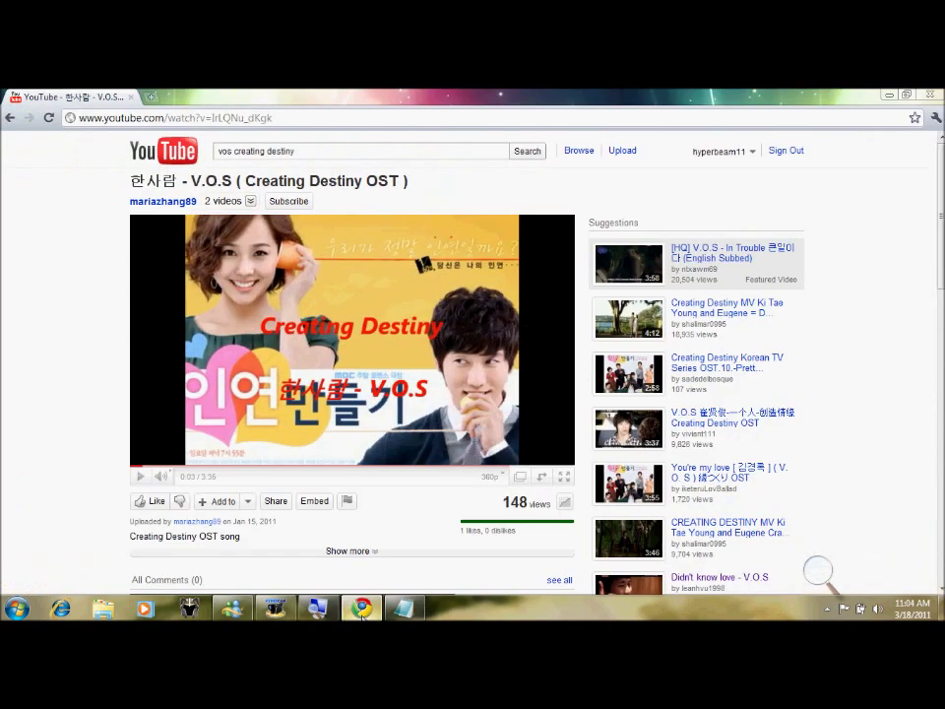
left_click(152, 99)
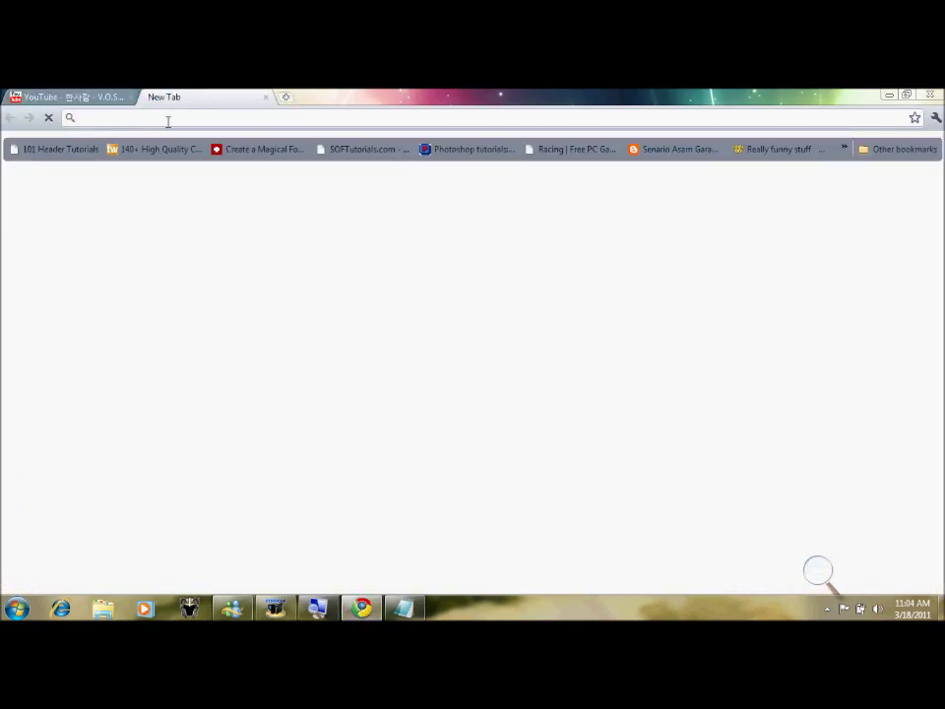
type("xentosh.tu")
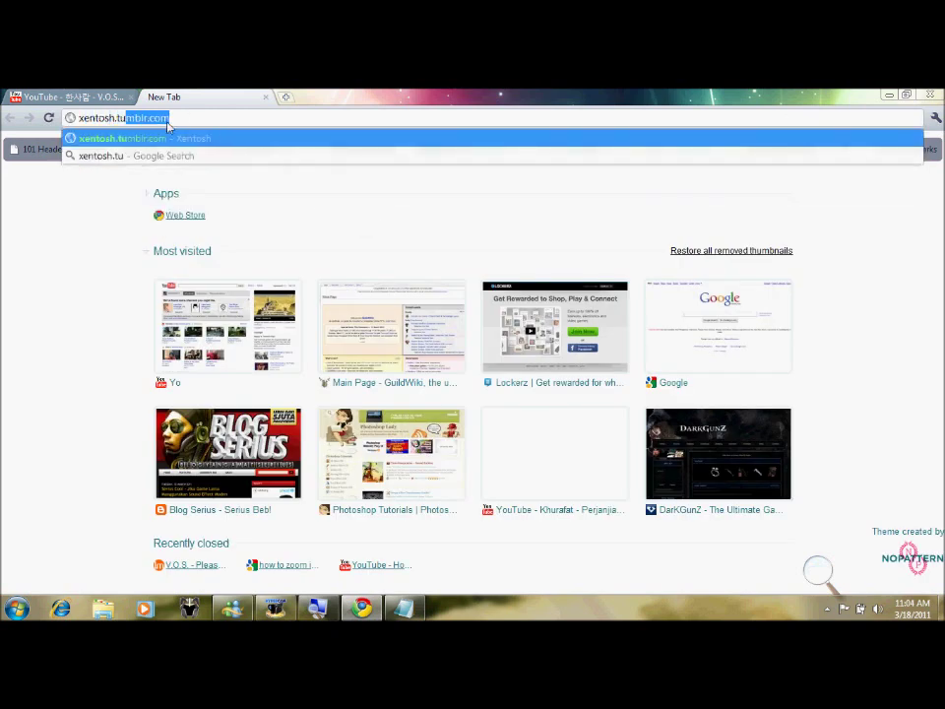
key("Return")
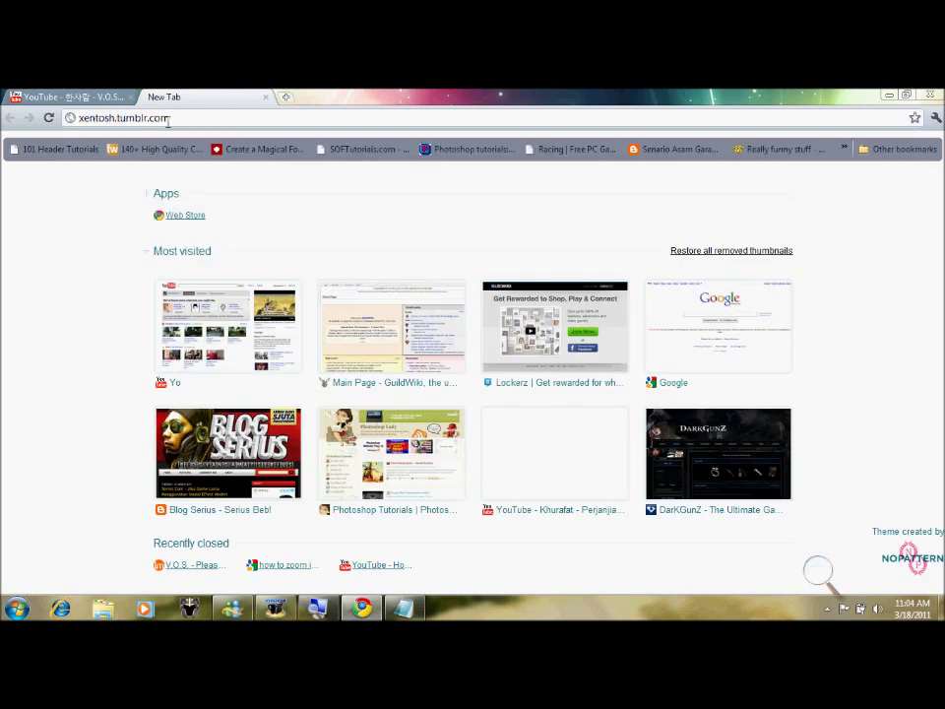
- Move the notes window right and scroll the blog to the 'Facebook Loading Slow?(Solution)' post
left_click(403, 608)
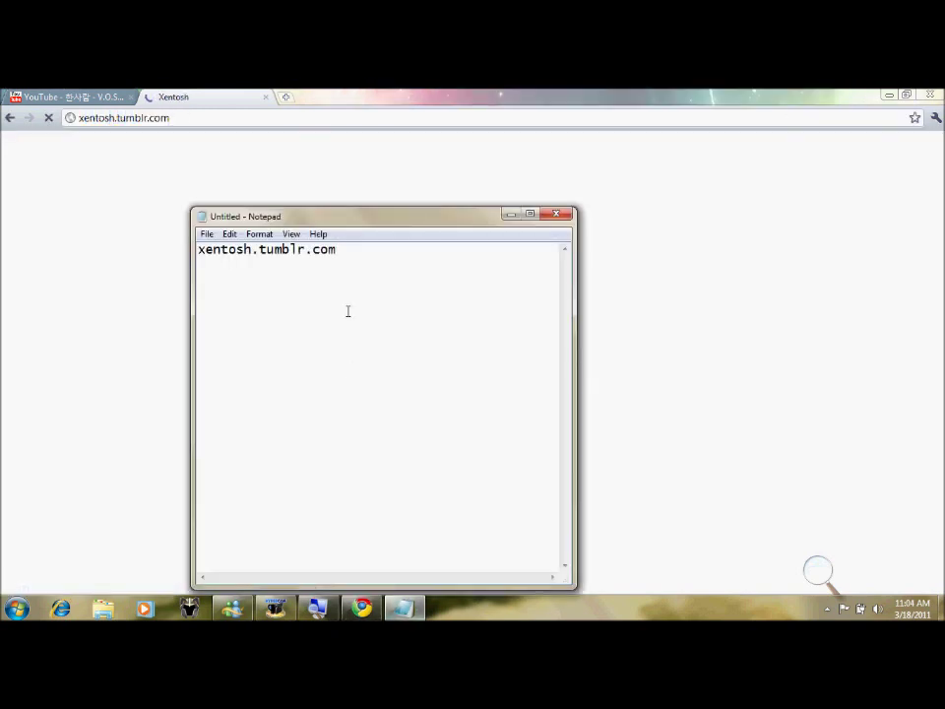
left_click_drag(358, 220, 670, 200)
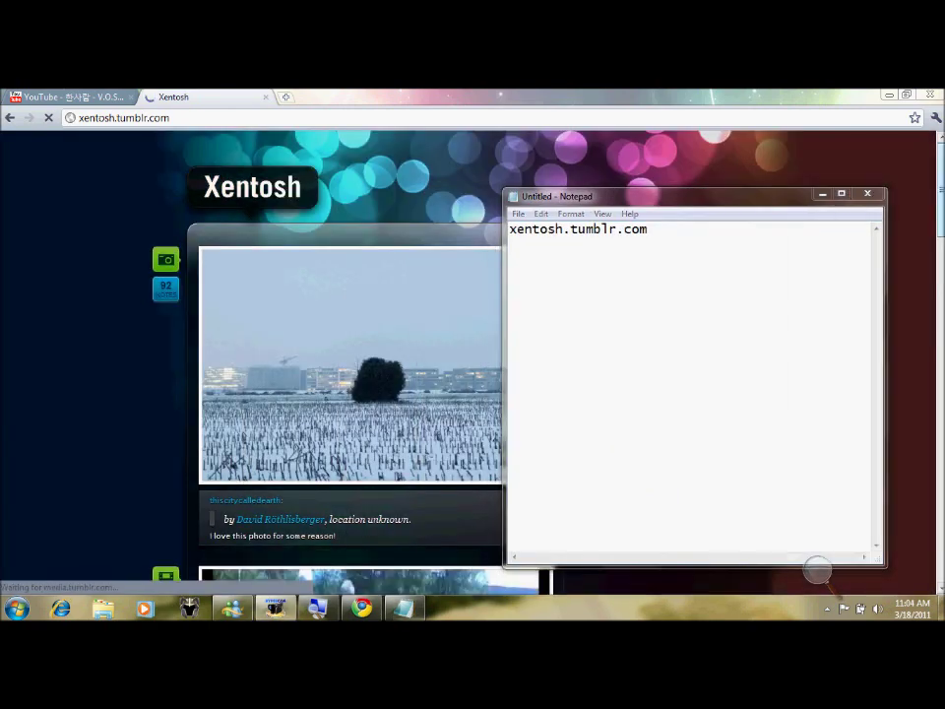
left_click(817, 569)
scroll(818, 569, "down", 15)
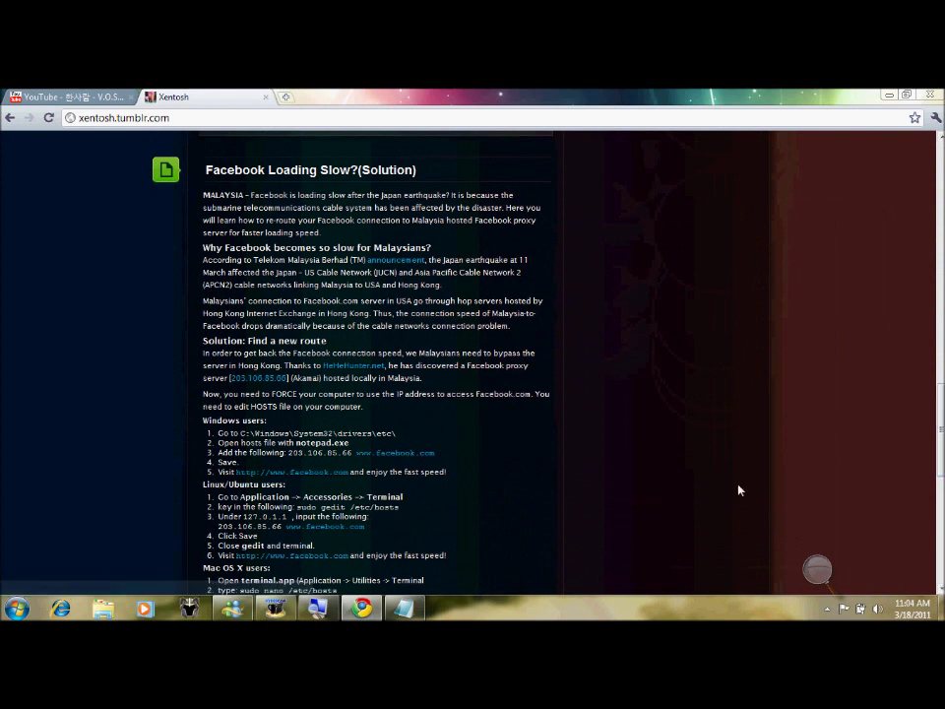
- Replace the note's xentosh.tumblr.com line with 'ok first go to My computer!'
left_click(403, 608)
left_click_drag(650, 229, 514, 240)
type("ok heres the")
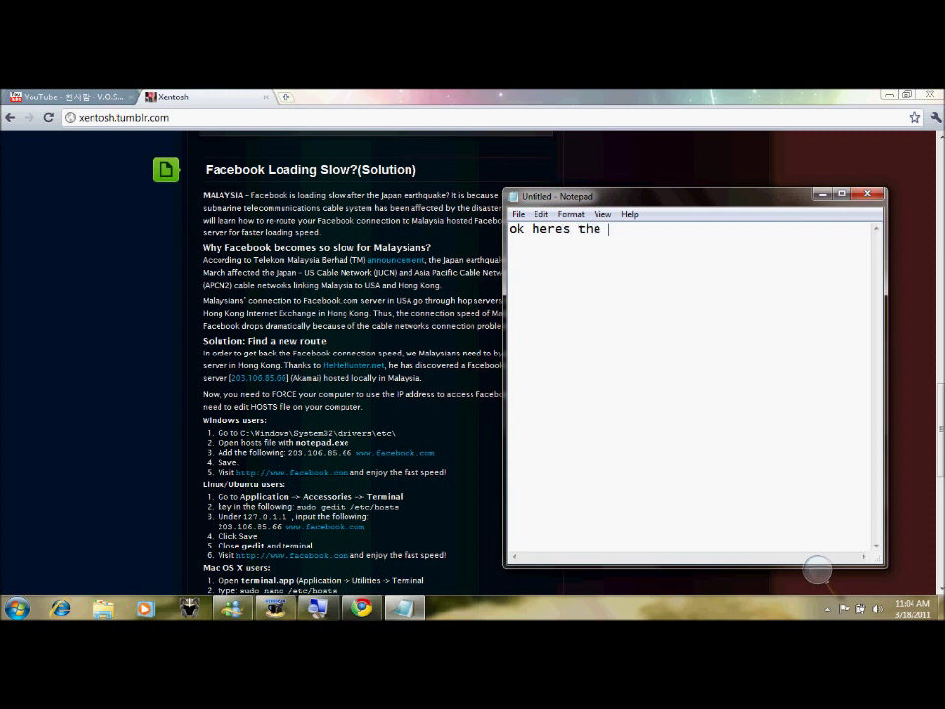
type(" tutorial on how to change the Hos")
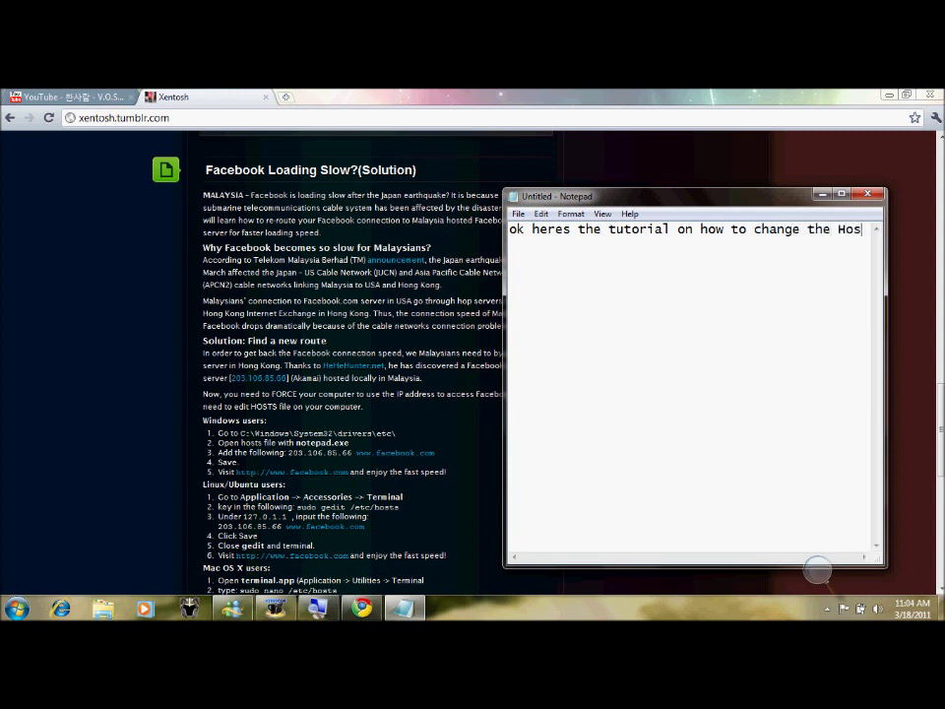
type("t ")
type("for the facebook.")
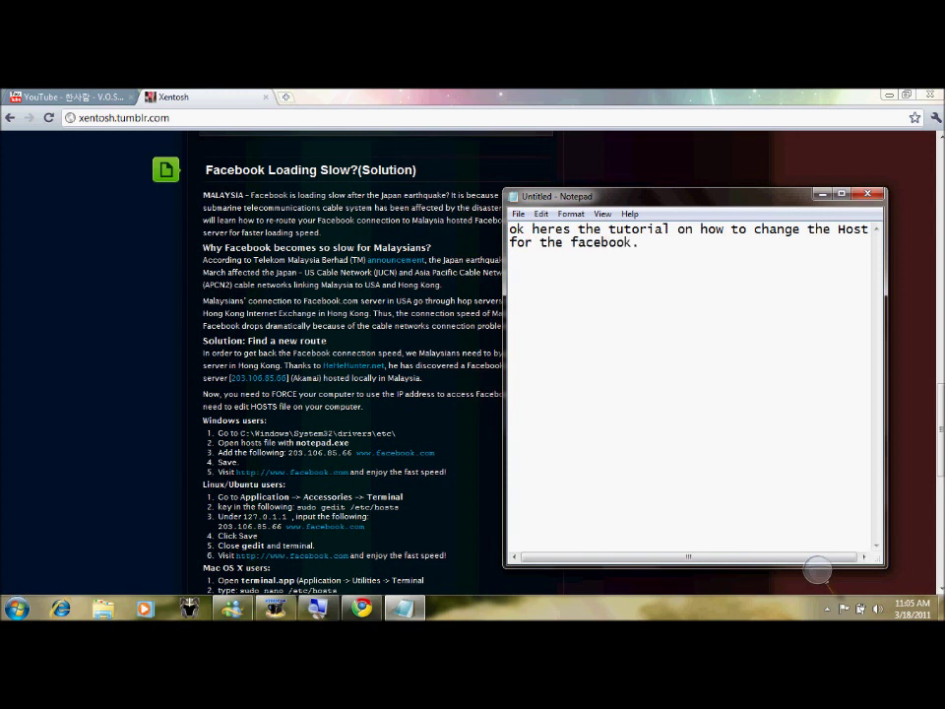
key("ctrl+a")
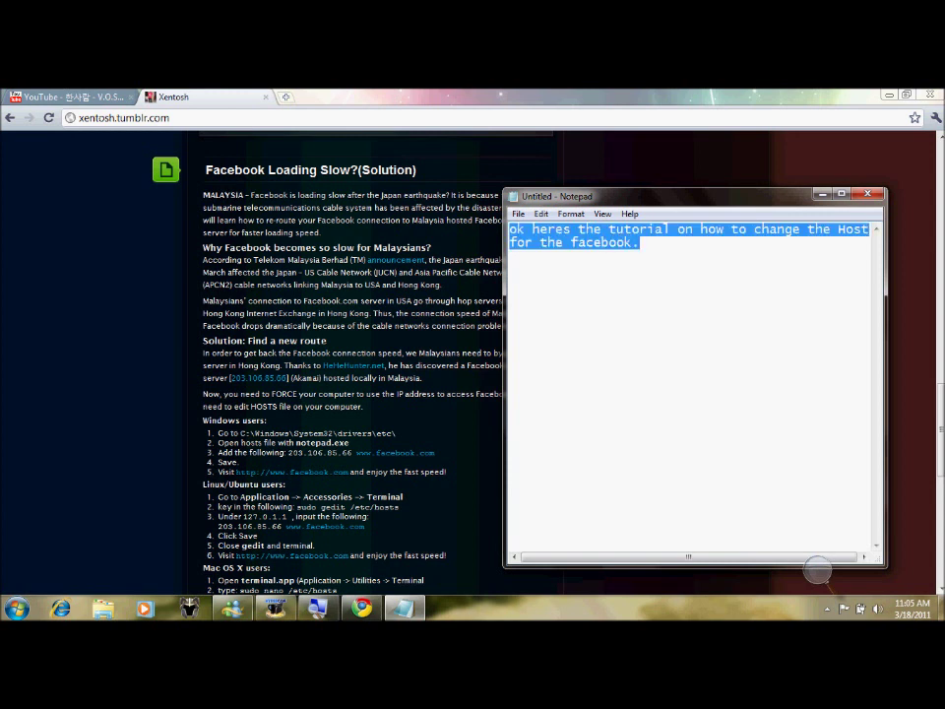
key("BackSpace")
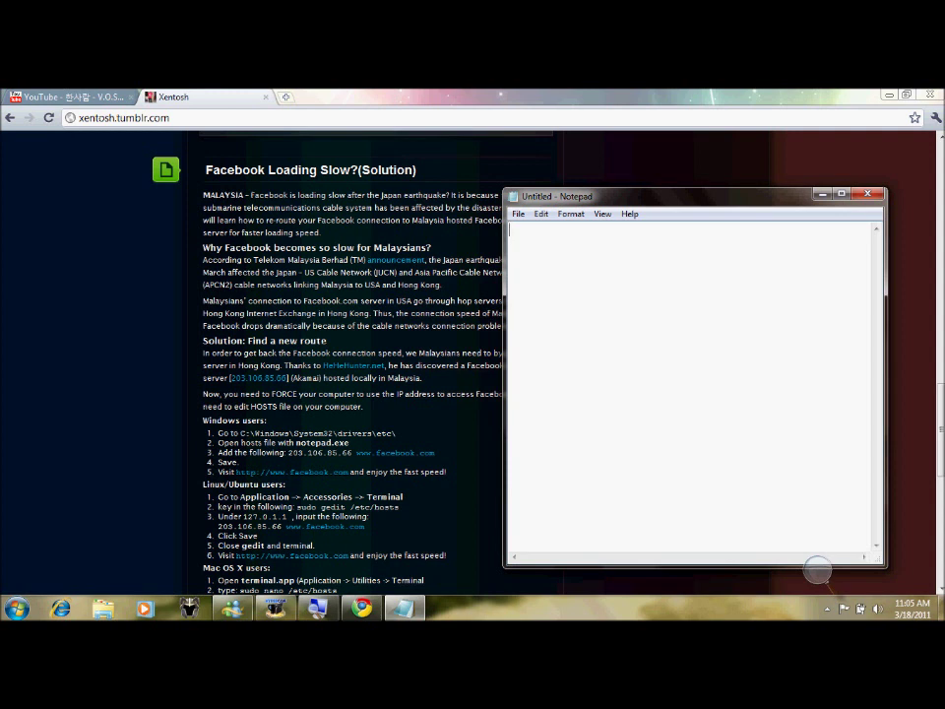
type("ok first go to My comp")
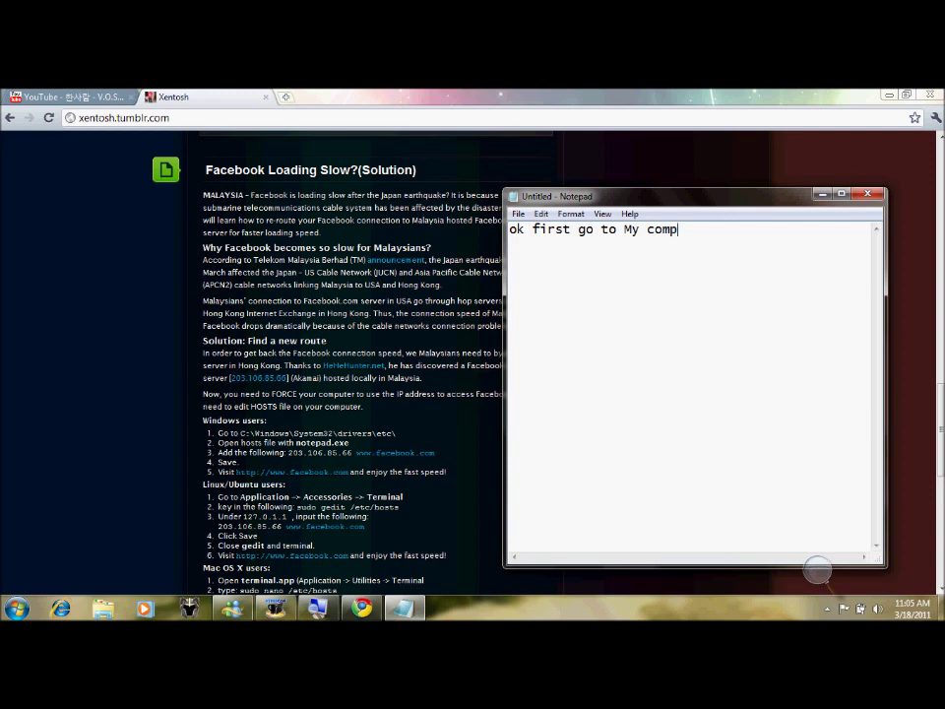
type("uter!")
- Open the Computer window from the desktop and change the note to 'go to C:'
left_click(822, 194)
left_click(889, 95)
double_click(24, 192)
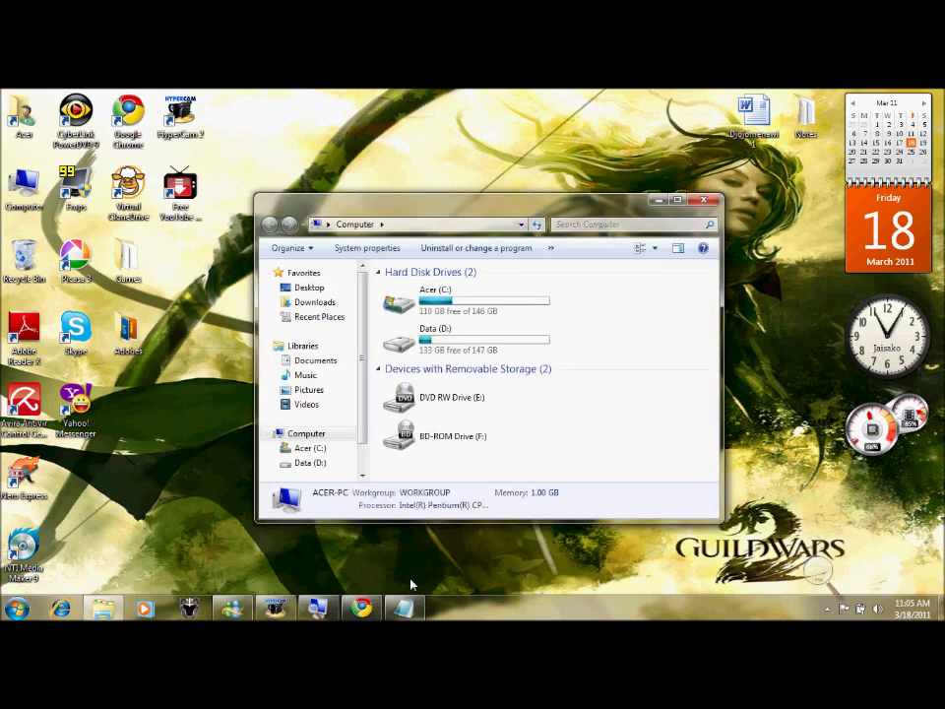
left_click(400, 608)
left_click_drag(709, 230, 522, 232)
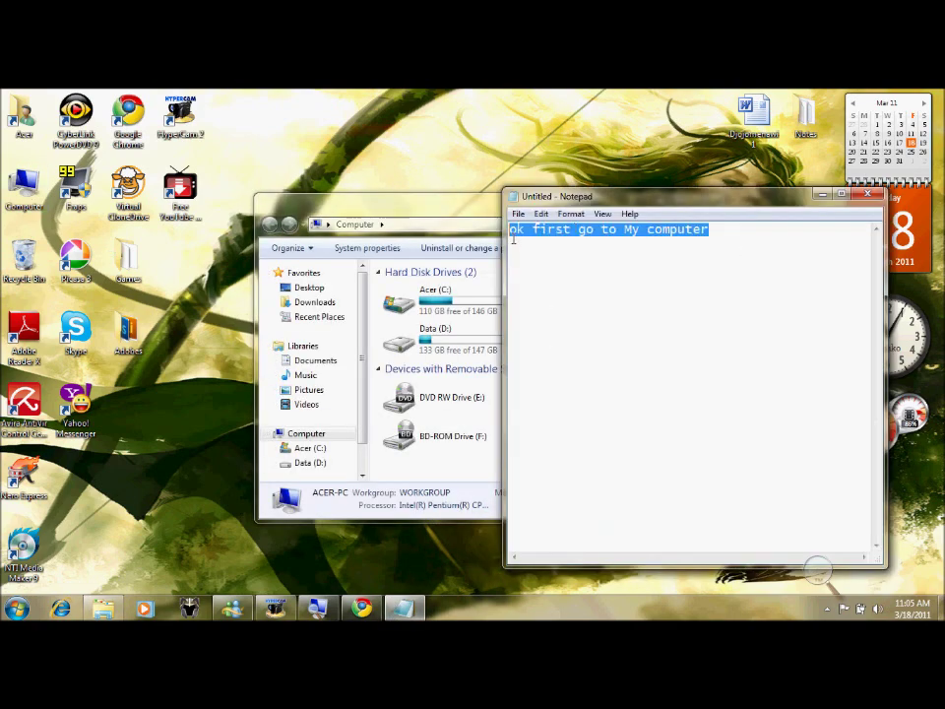
type("go to C:")
- Open Acer (C:), rewrite the note as 'find windows and click', and select the Windows folder
left_click(397, 225)
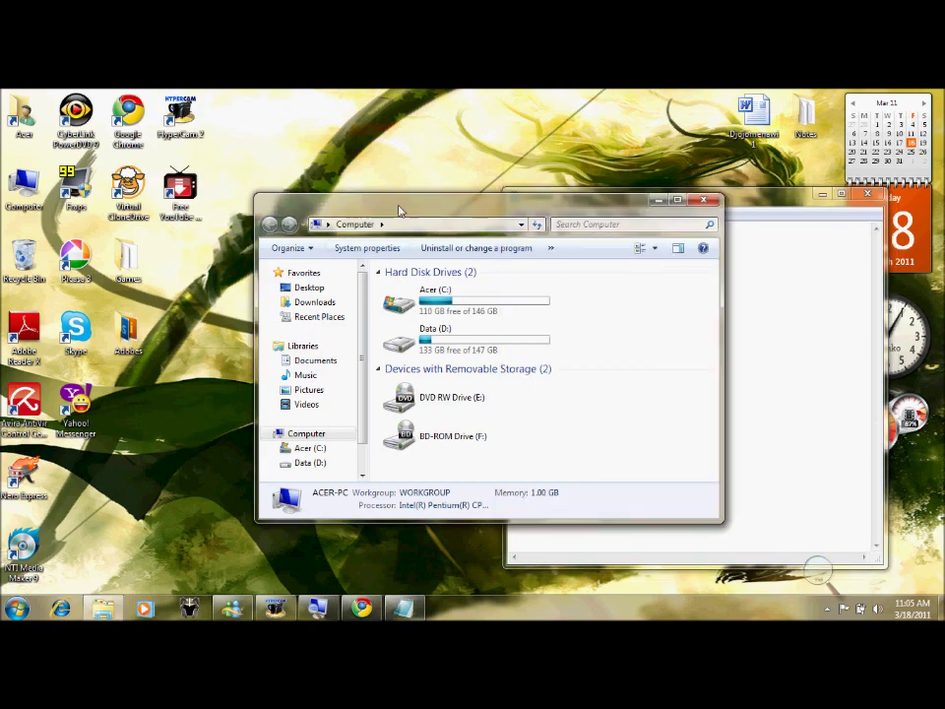
double_click(419, 303)
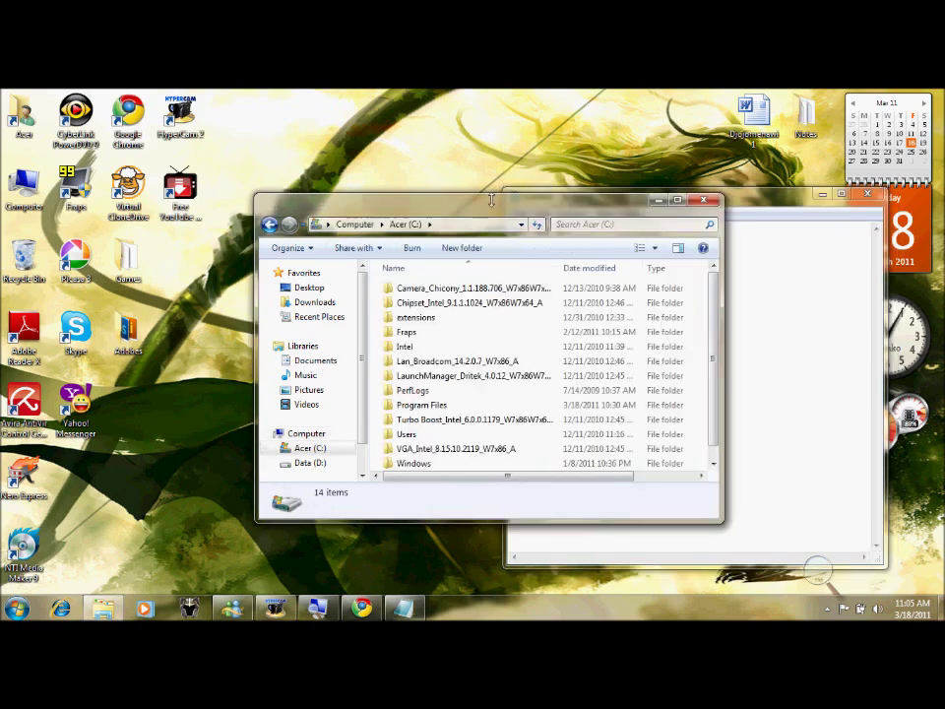
left_click_drag(448, 201, 306, 183)
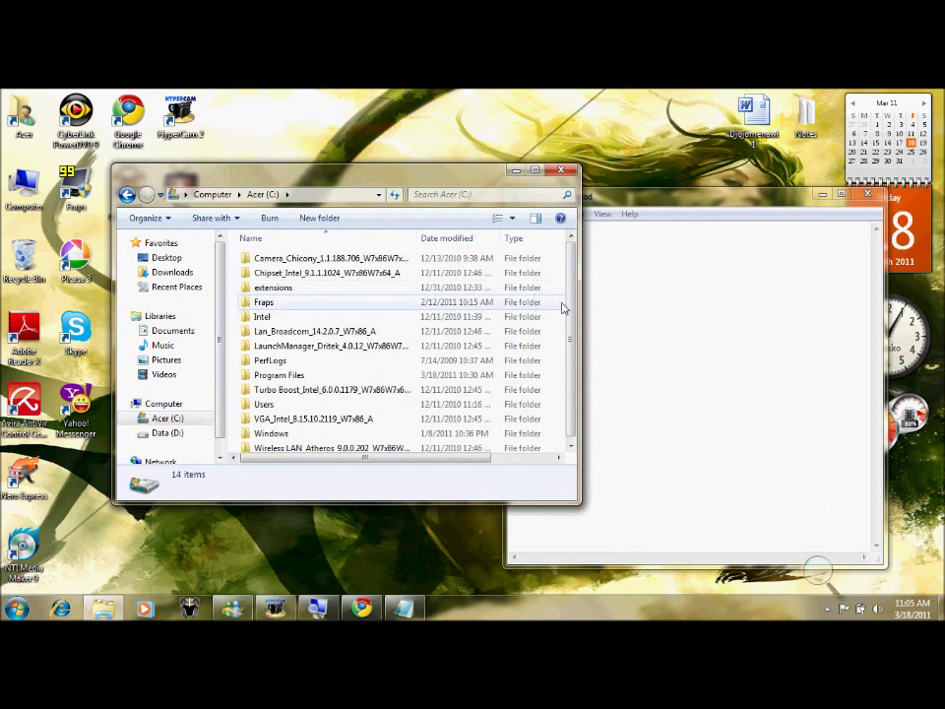
left_click(680, 329)
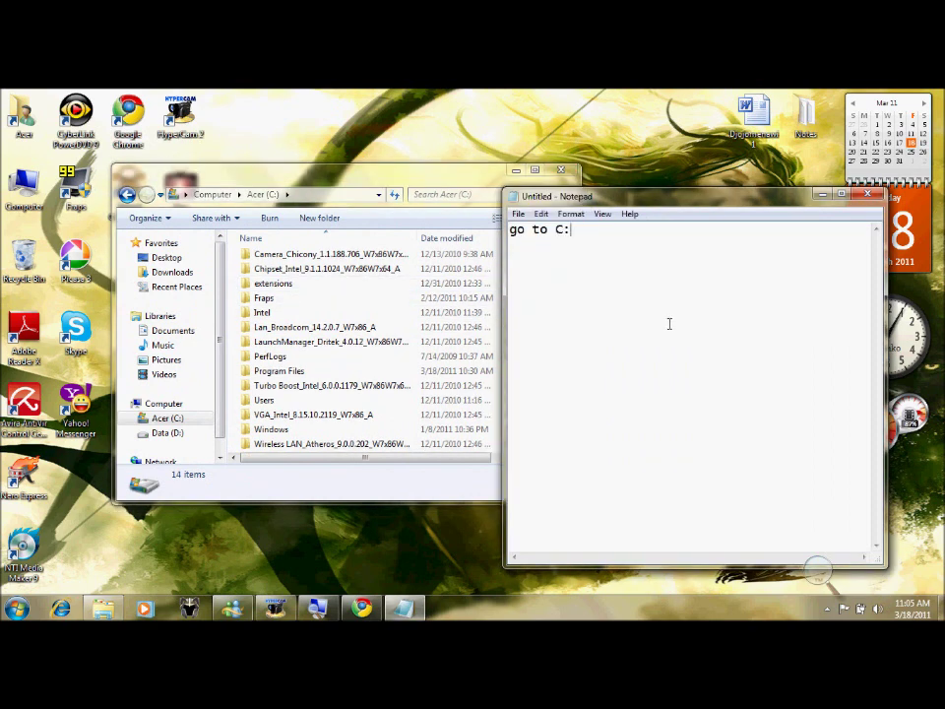
key("BackSpace")
key("BackSpace")
key("BackSpace")
key("BackSpace")
key("BackSpace")
key("BackSpace")
key("BackSpace")
key("BackSpace")
key("BackSpace")
key("BackSpace")
key("BackSpace")
key("BackSpace")
key("BackSpace")
key("BackSpace")
key("BackSpace")
type("find windows an")
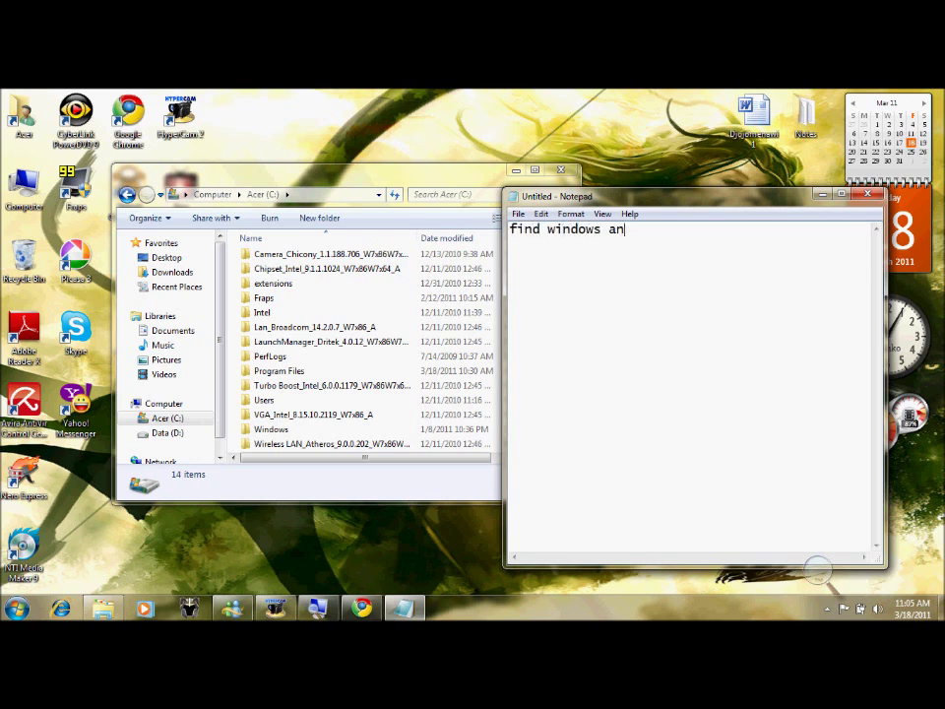
type("d click")
left_click(272, 429)
key("super+plus")
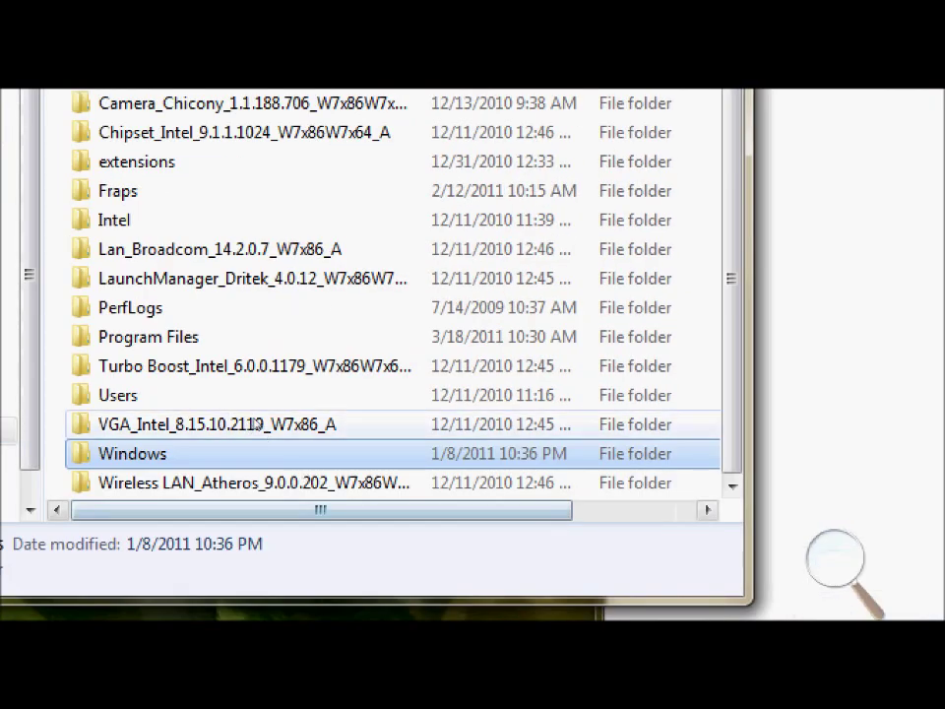
- Open the Windows folder and clear the note's 'windows and click' text
double_click(275, 436)
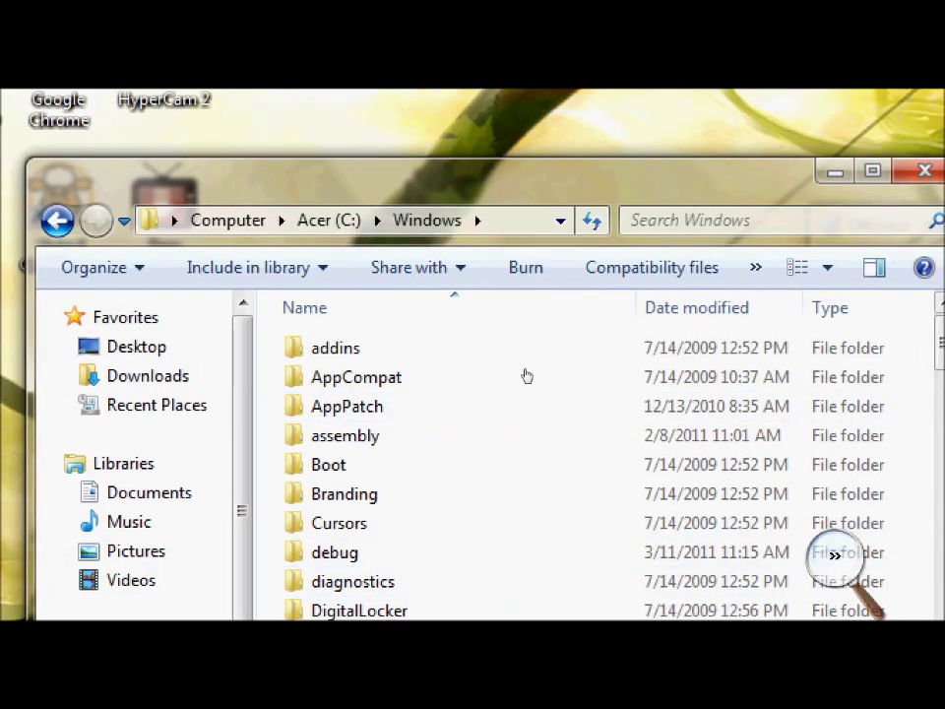
key("super+minus")
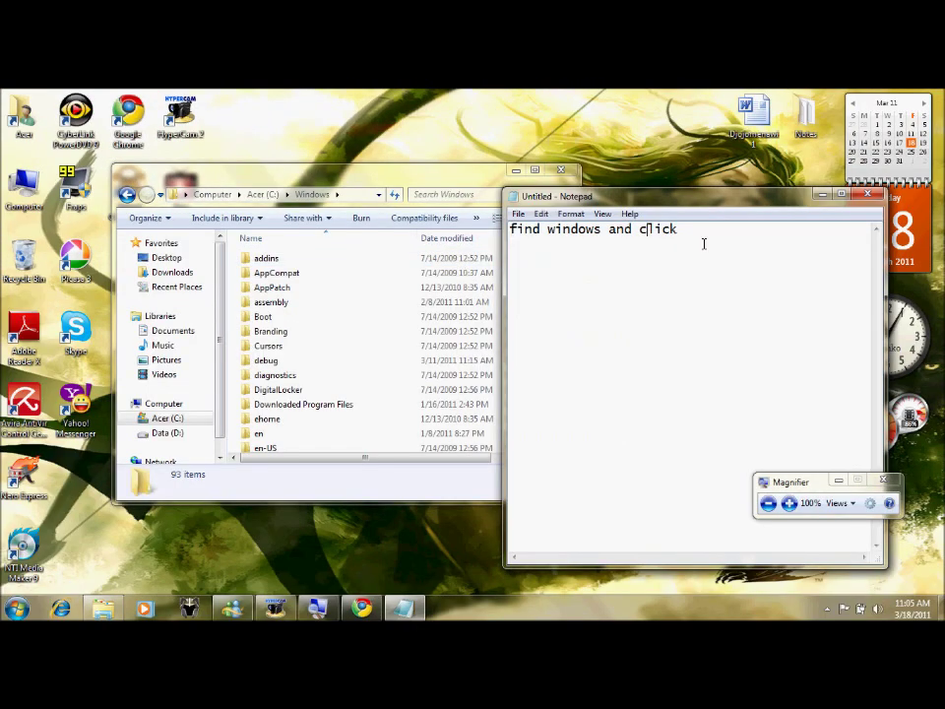
left_click_drag(704, 243, 543, 238)
key("BackSpace")
key("BackSpace")
key("BackSpace")
key("BackSpace")
key("BackSpace")
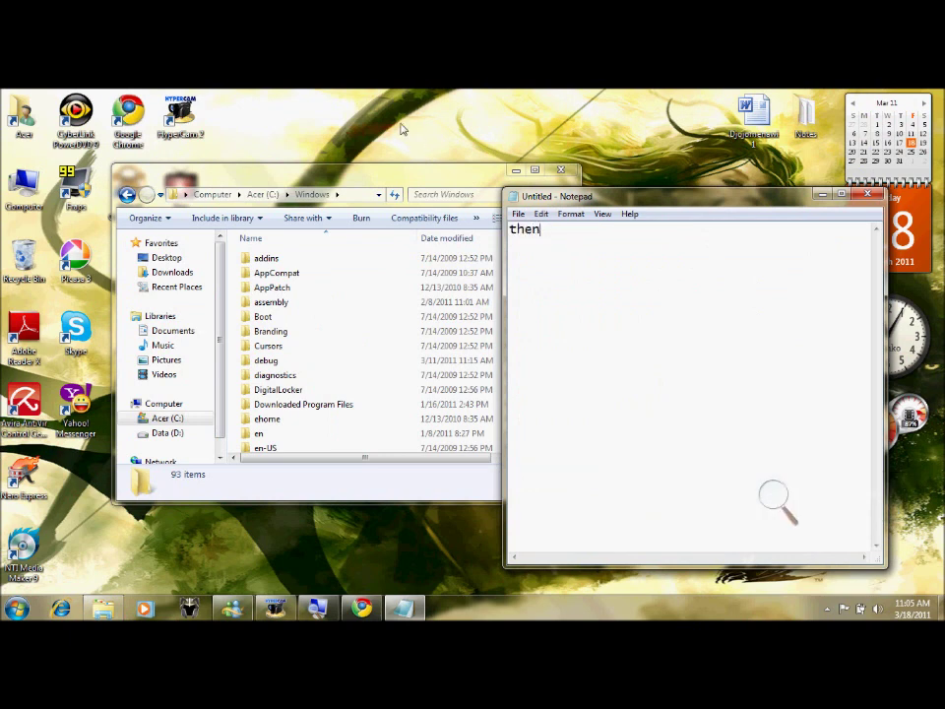
left_click_drag(394, 175, 335, 166)
left_click_drag(513, 241, 513, 322)
- Finish the note as 'then find system32' and magnify the Explorer list around System32
left_click(608, 279)
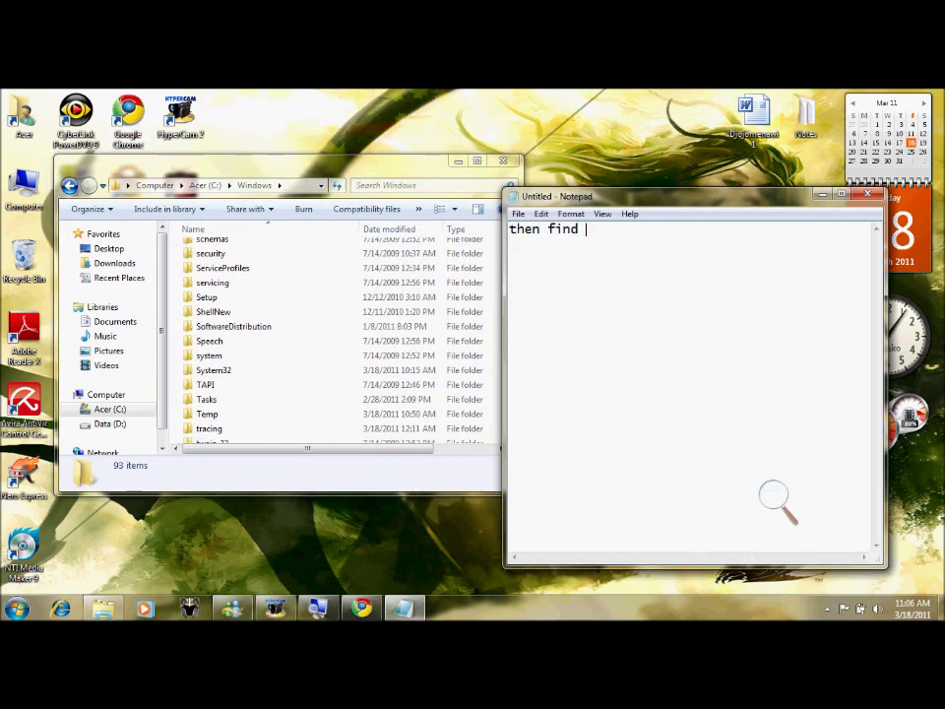
type("32")
left_click(359, 180)
left_click(775, 497)
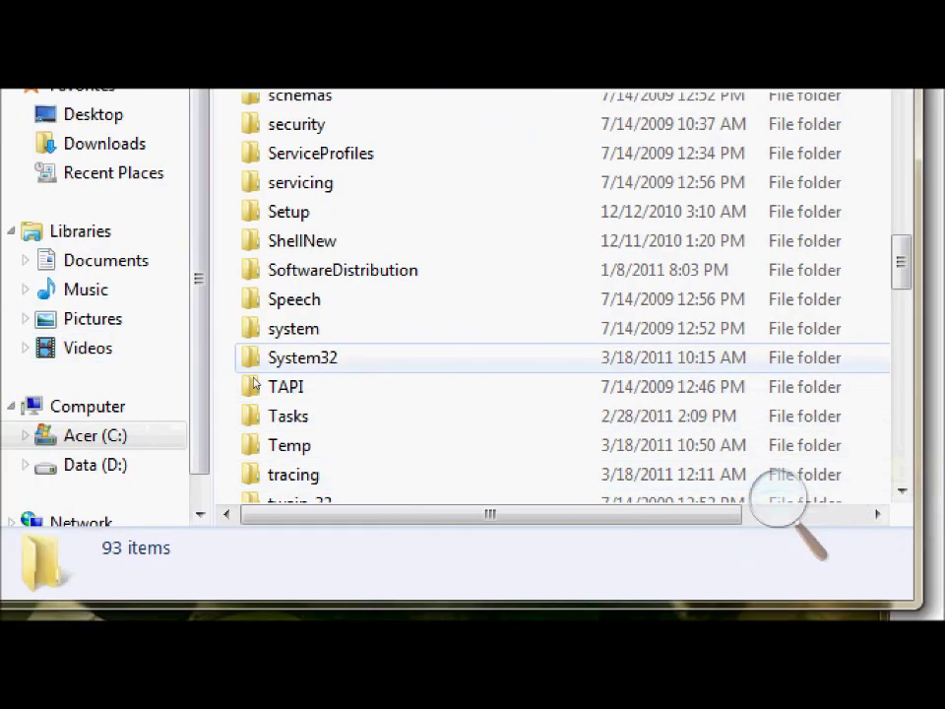
- Open the System32 folder and start the note's next line with 'after that'
double_click(247, 361)
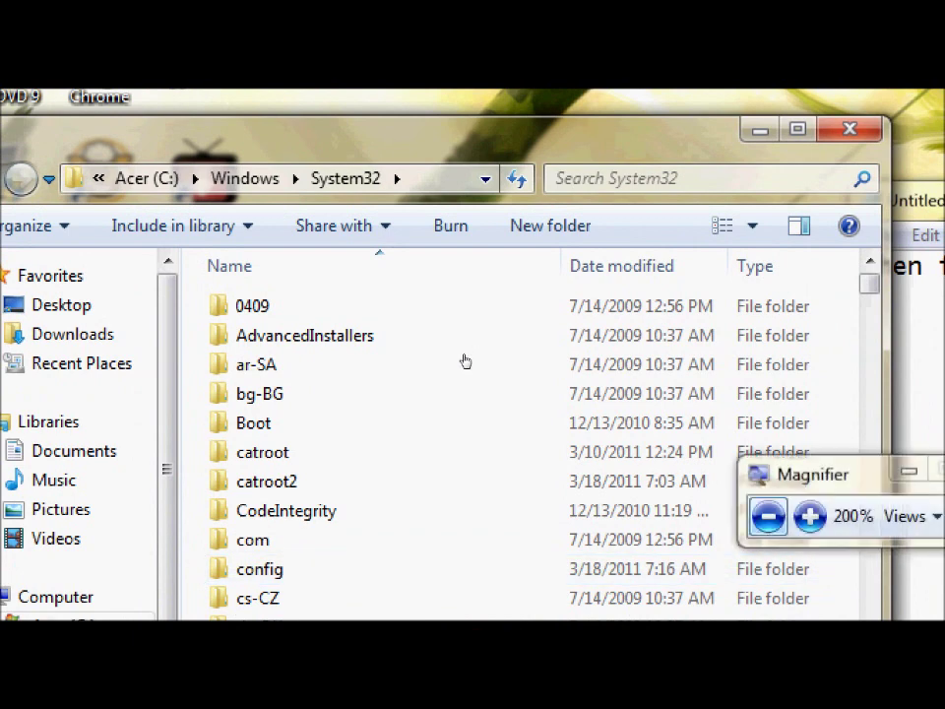
key("super+minus")
left_click(642, 248)
left_click_drag(642, 248, 512, 235)
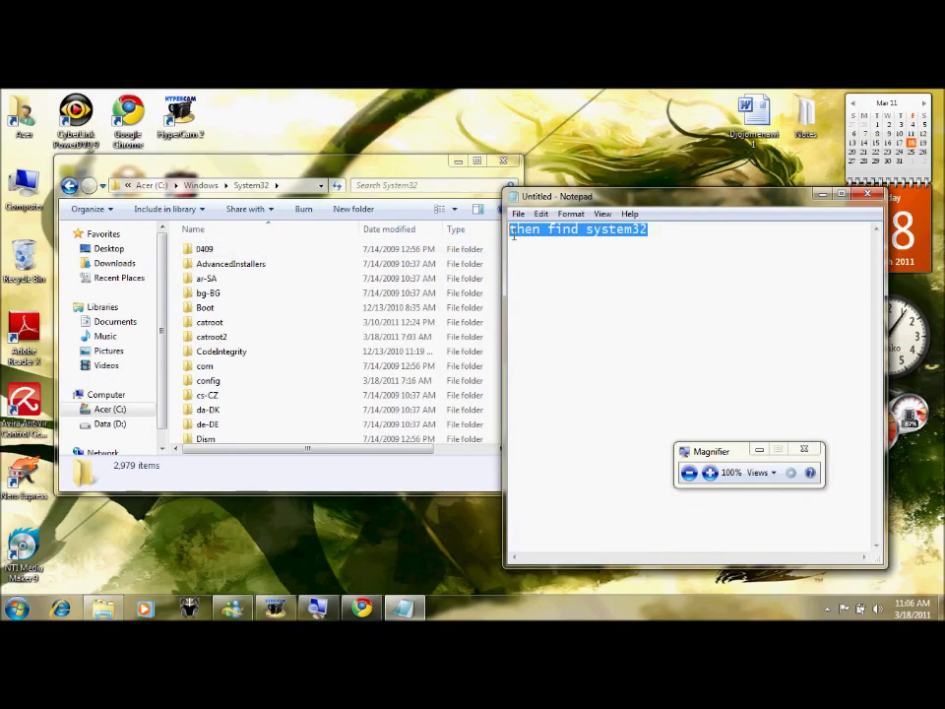
type("after that")
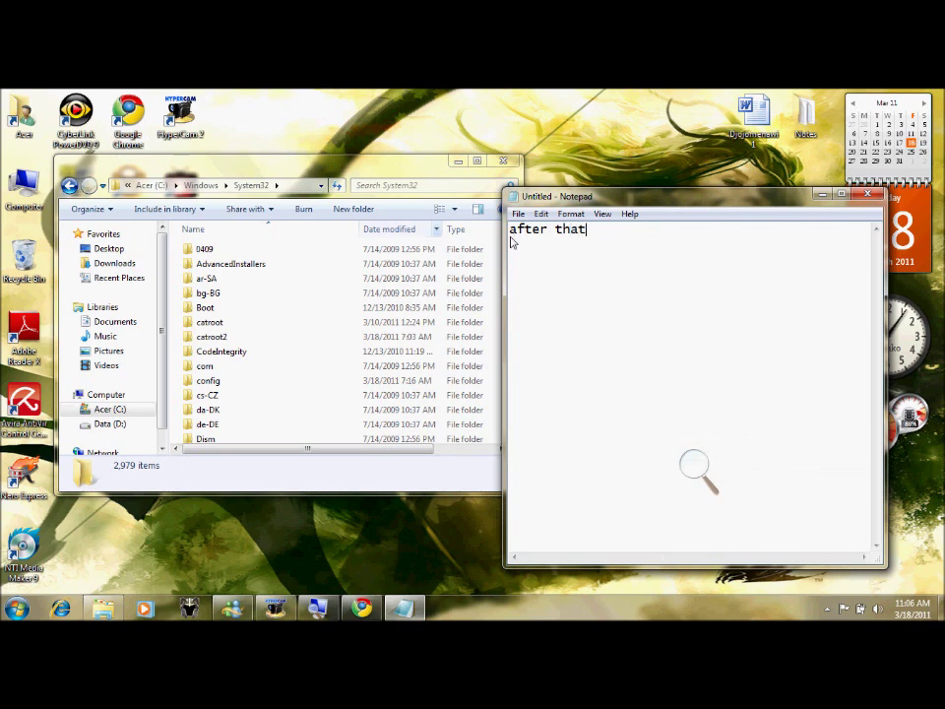
- Scroll the System32 list, add 'click on drivers' to the note, and open the drivers folder
left_click(381, 183)
mouse_move(514, 237)
left_mouse_down()
mouse_move(514, 246)
mouse_move(513, 239)
left_mouse_up()
left_click(514, 434)
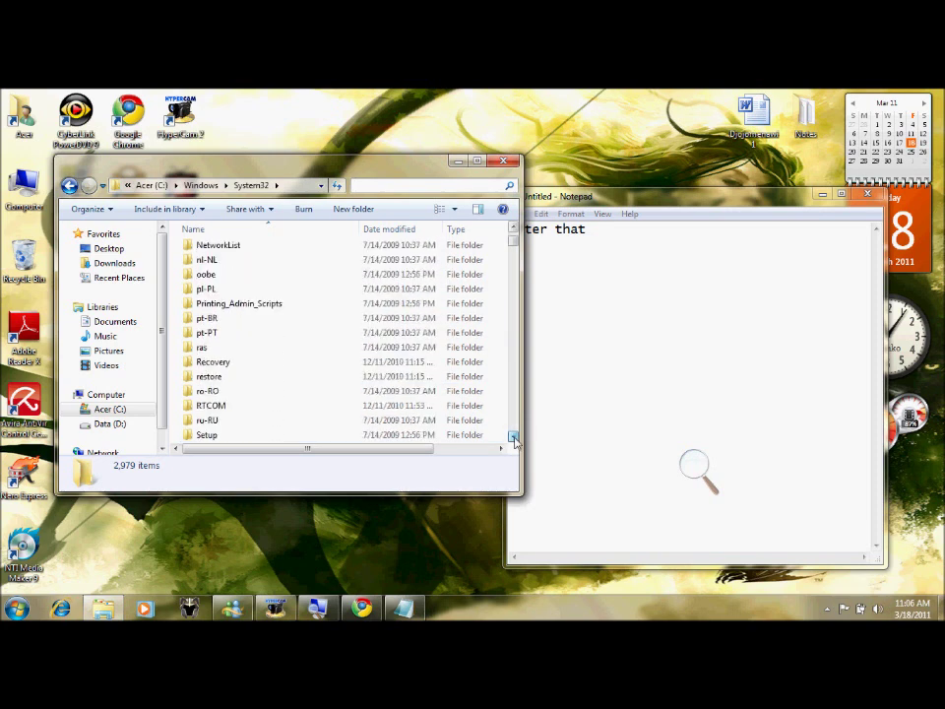
left_click_drag(513, 243, 514, 235)
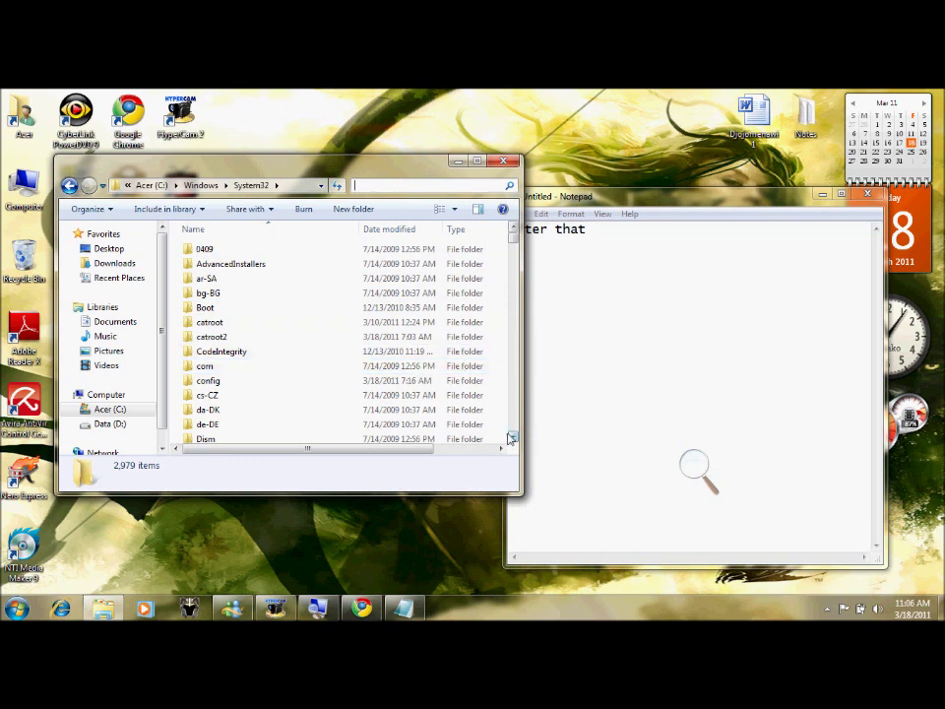
scroll(463, 366, "down", 2)
left_click(621, 243)
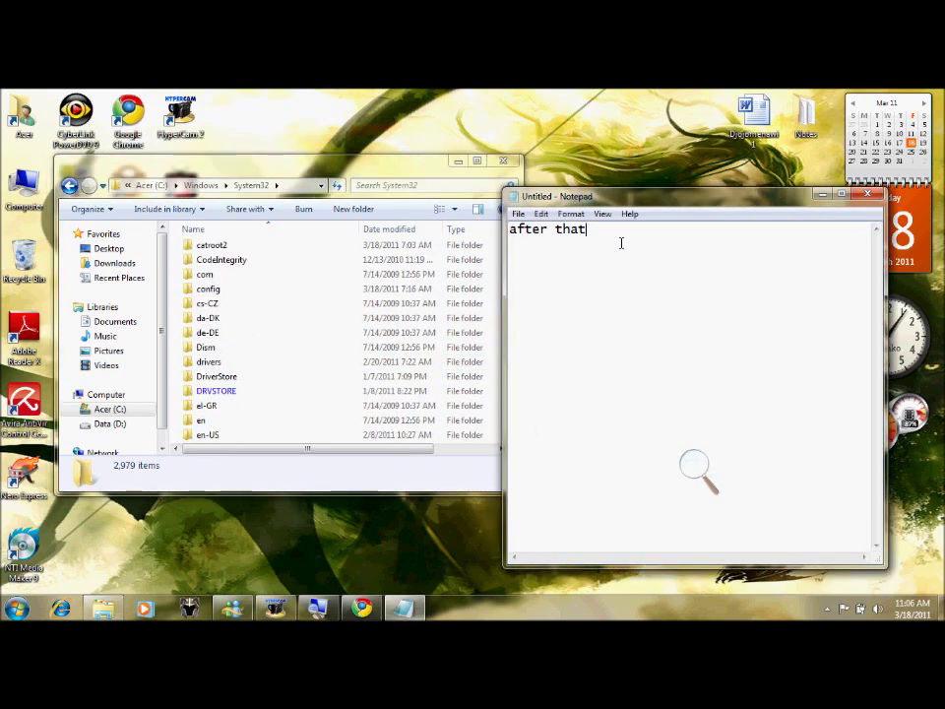
type("click on drivers")
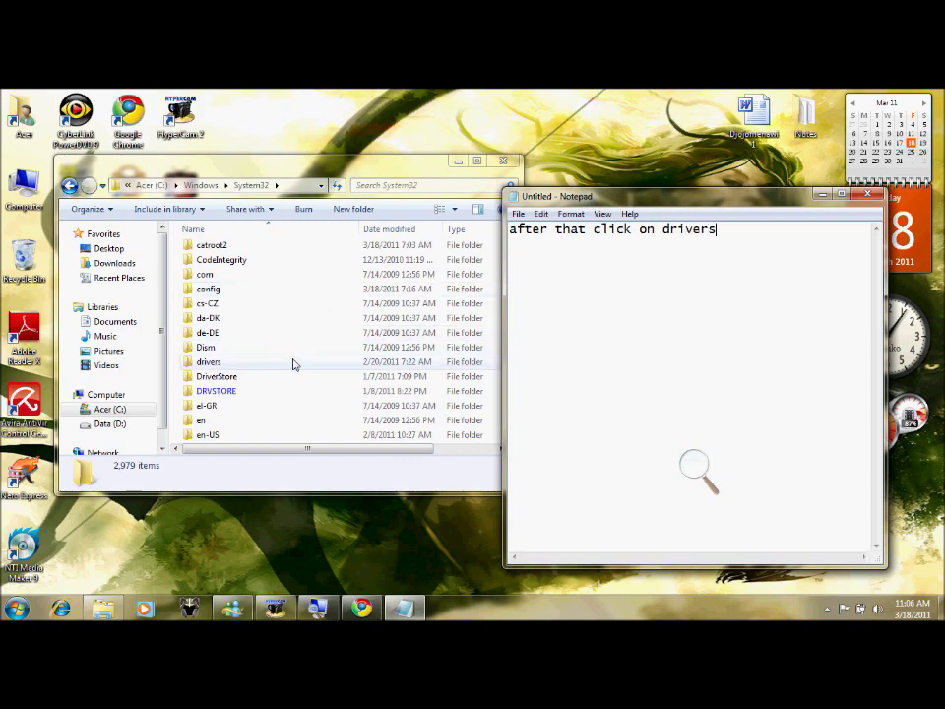
left_click(696, 473)
left_click(710, 473)
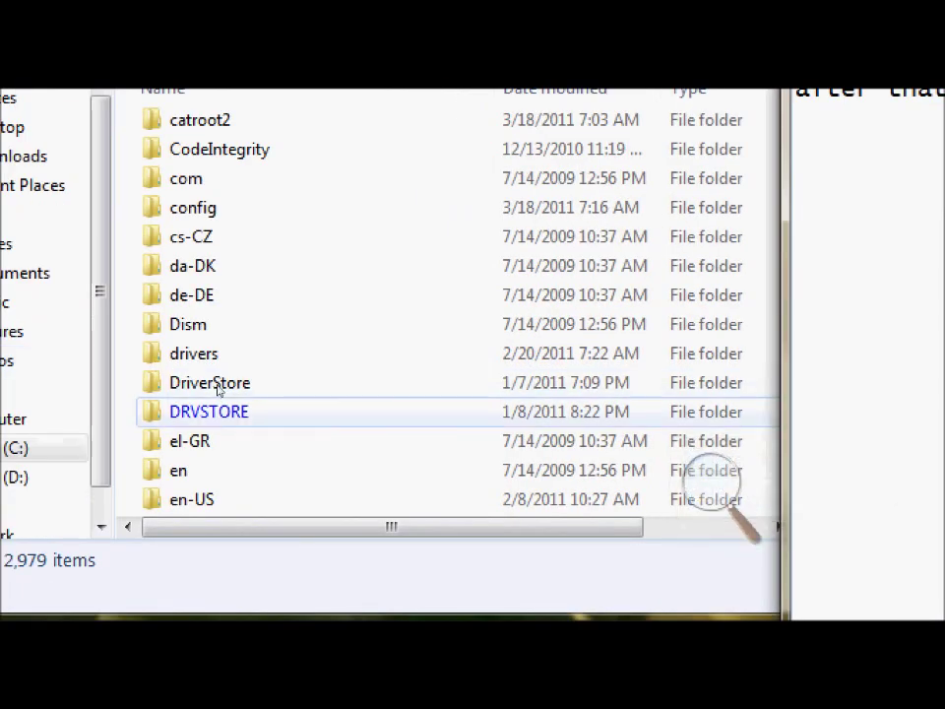
double_click(133, 335)
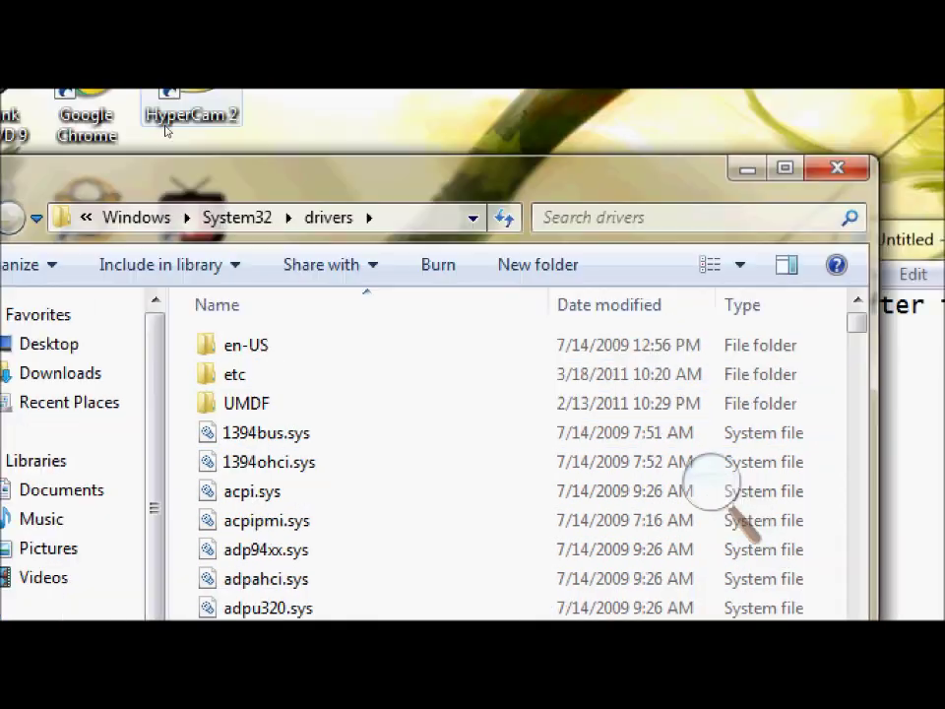
- Rewrite the note as 'then click on etc' and open the etc folder
key("alt+Tab")
key("BackSpace")
key("BackSpace")
key("BackSpace")
key("BackSpace")
key("BackSpace")
key("BackSpace")
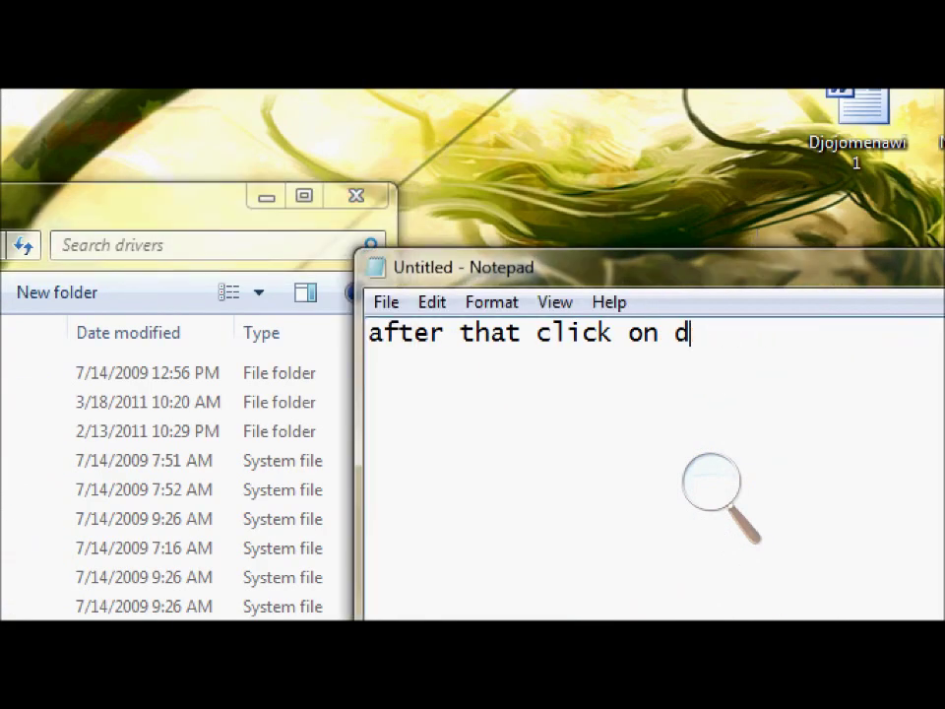
key("ctrl+a")
type("a")
key("BackSpace")
type("then click on")
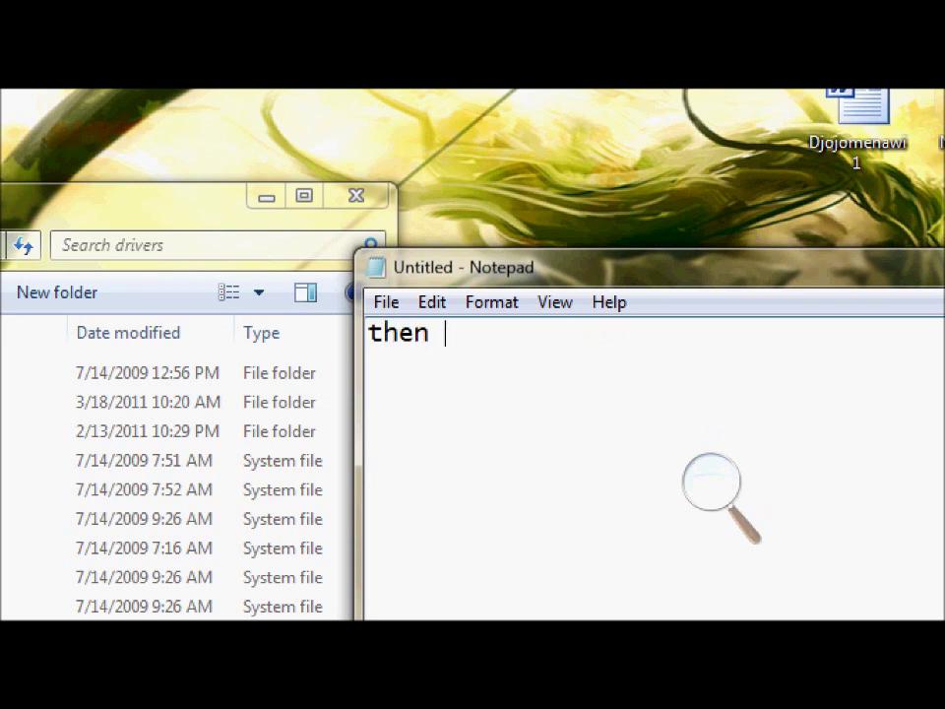
type(" etc")
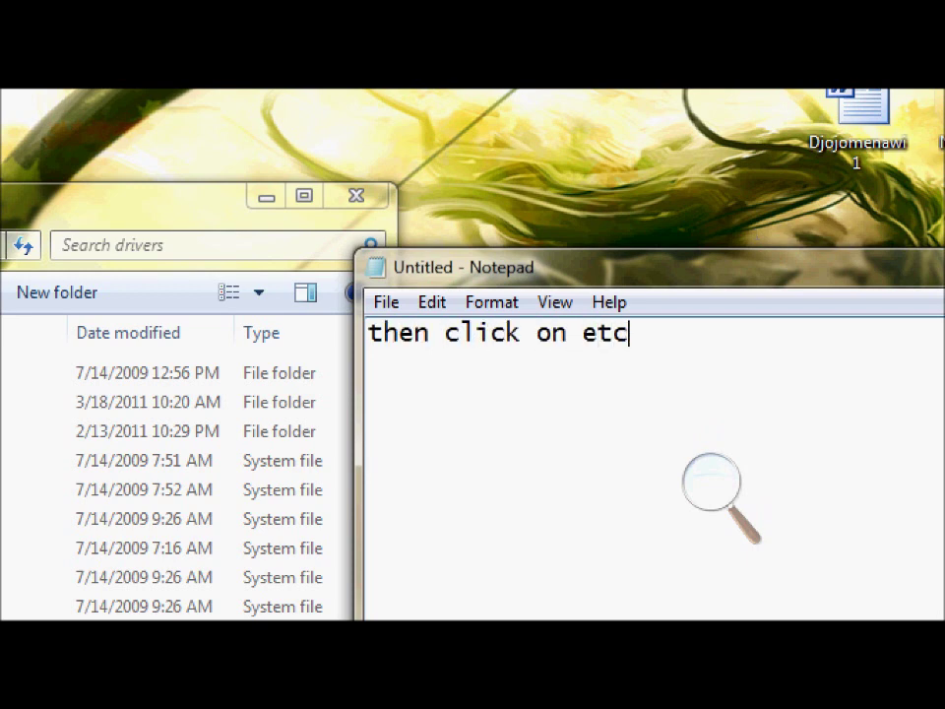
key("Return")
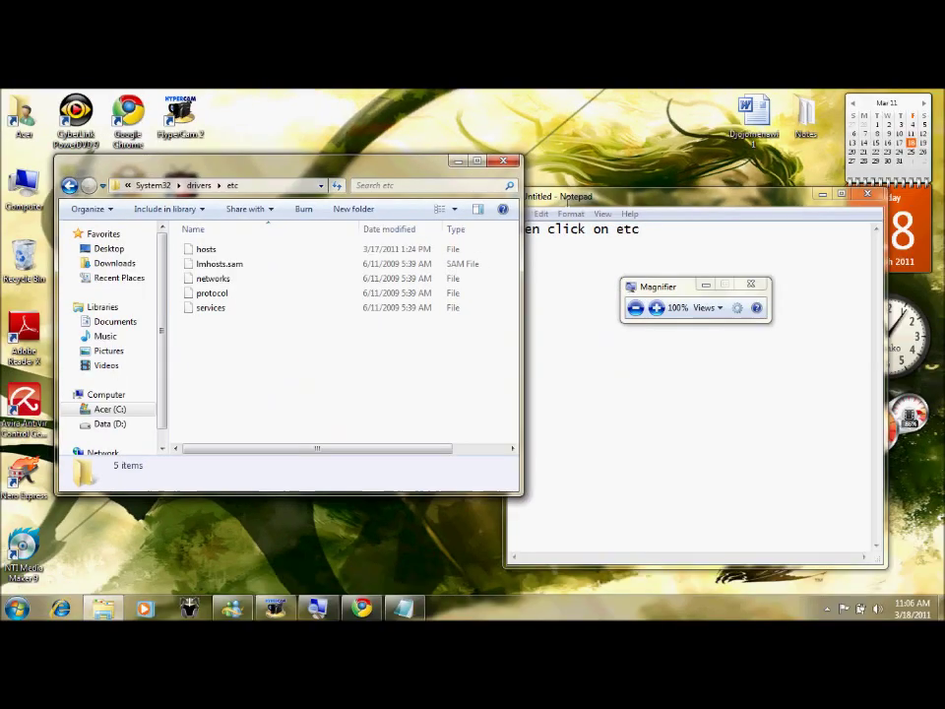
- Write in the note that the IP address for the hosts file will be changed
key("super+minus")
left_click_drag(666, 288, 776, 516)
left_click(691, 289)
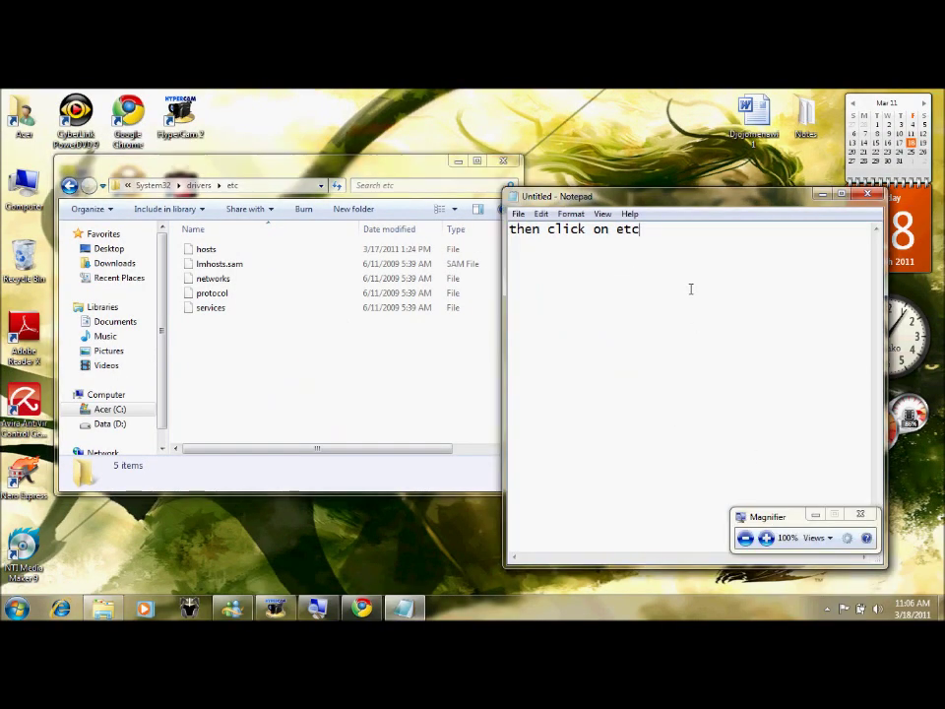
key("BackSpace")
key("BackSpace")
key("BackSpace")
key("BackSpace")
key("BackSpace")
key("BackSpace")
key("BackSpace")
key("BackSpace")
key("BackSpace")
key("BackSpace")
key("BackSpace")
key("BackSpace")
key("BackSpace")
key("BackSpace")
key("BackSpace")
key("BackSpace")
type("ok ")
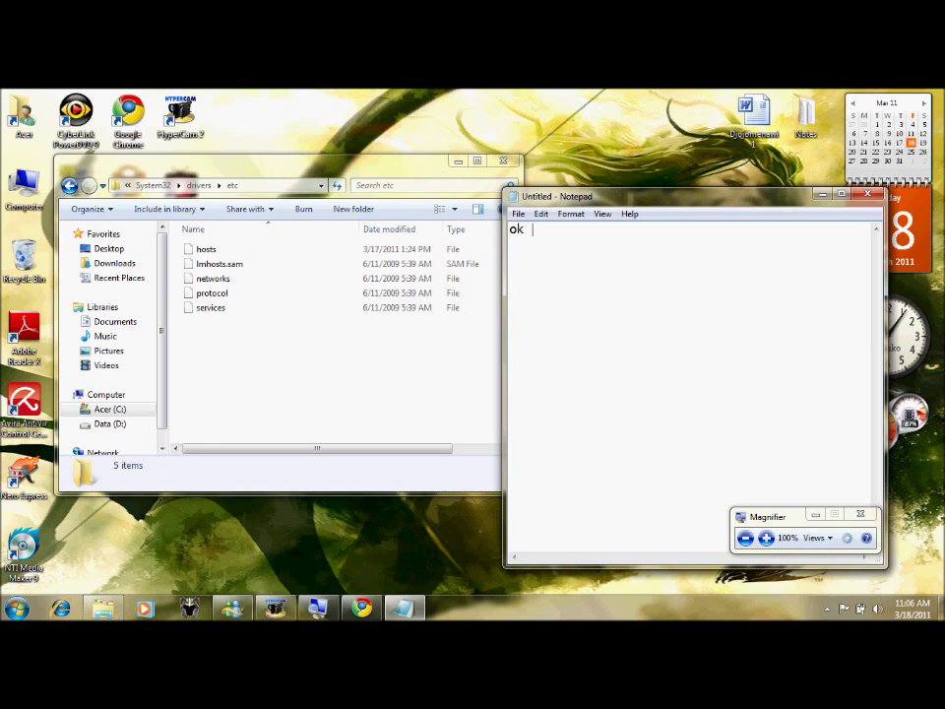
type("now we going t")
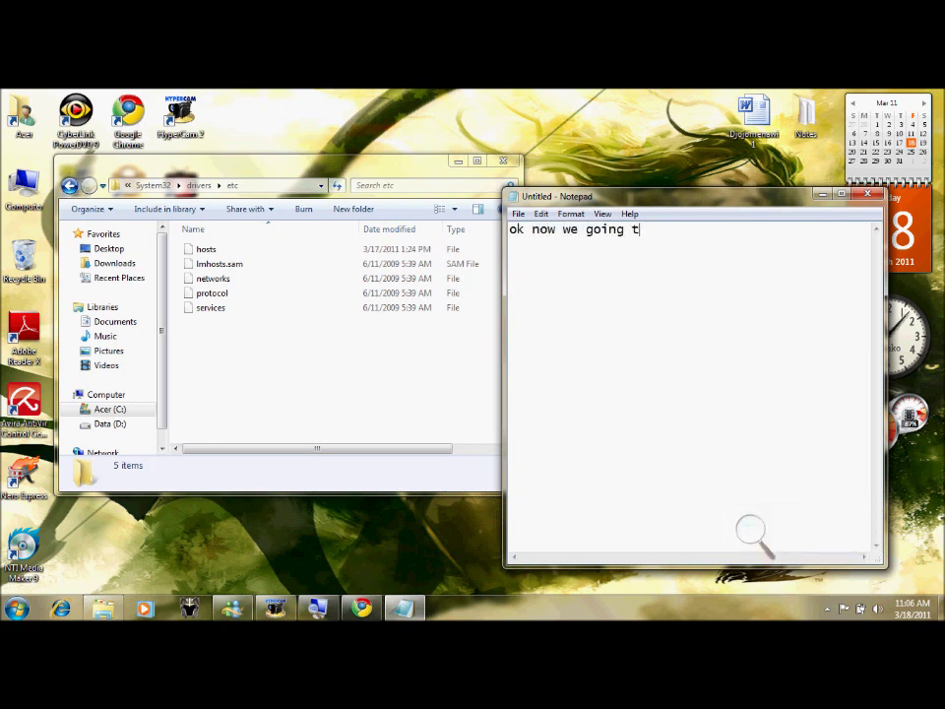
type("o change the ip adress for the host")
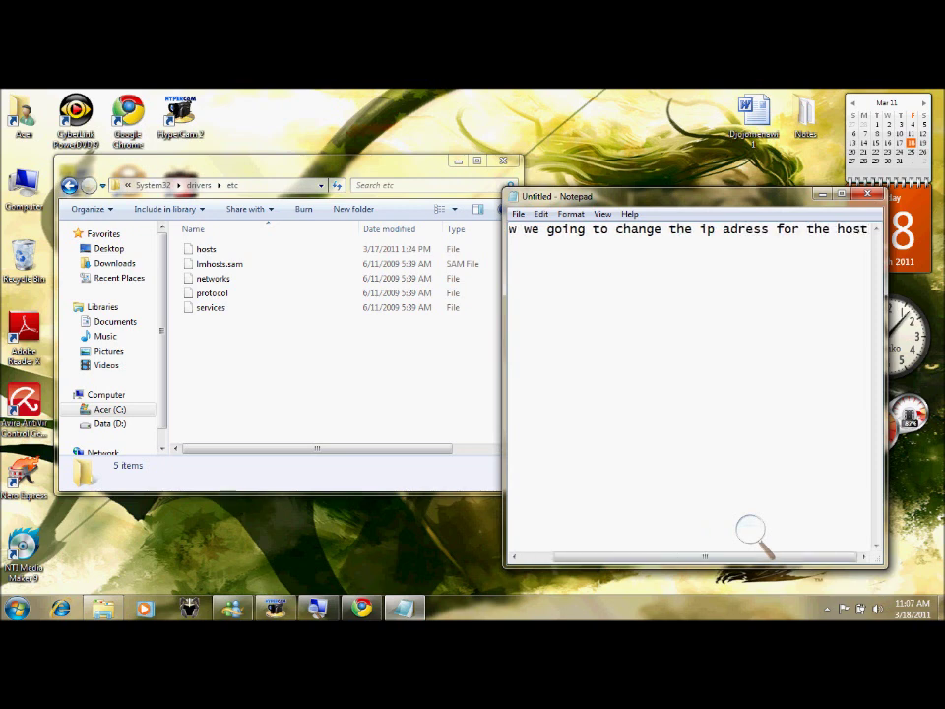
- Replace the note with instructions to copy the hosts file and paste it to the desktop
left_click_drag(264, 158, 297, 153)
left_click(693, 207)
key("ctrl+a")
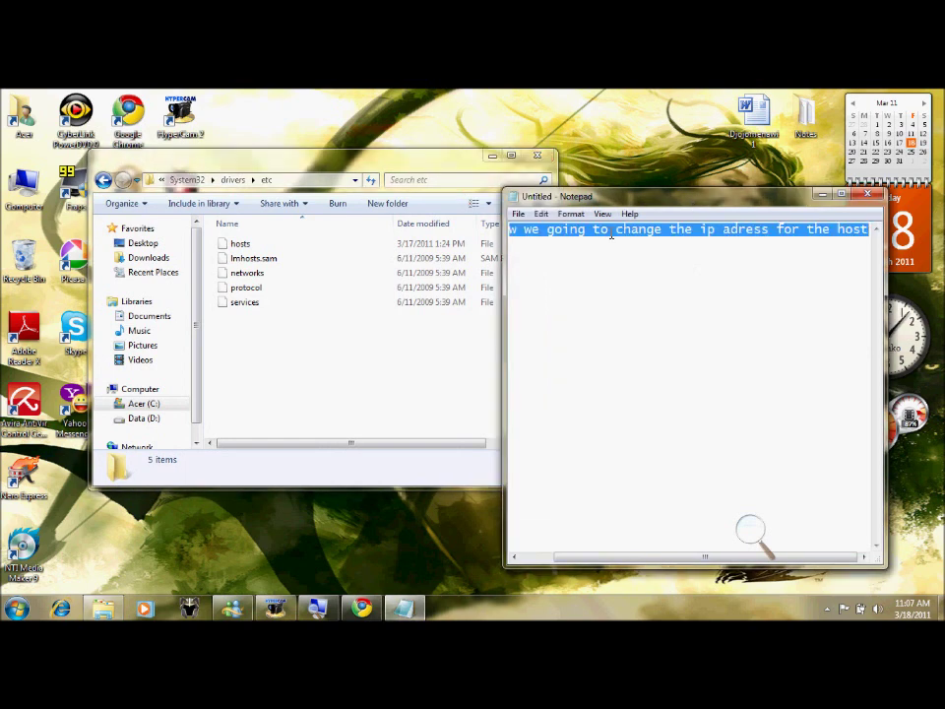
key("BackSpace")
type("s one..")
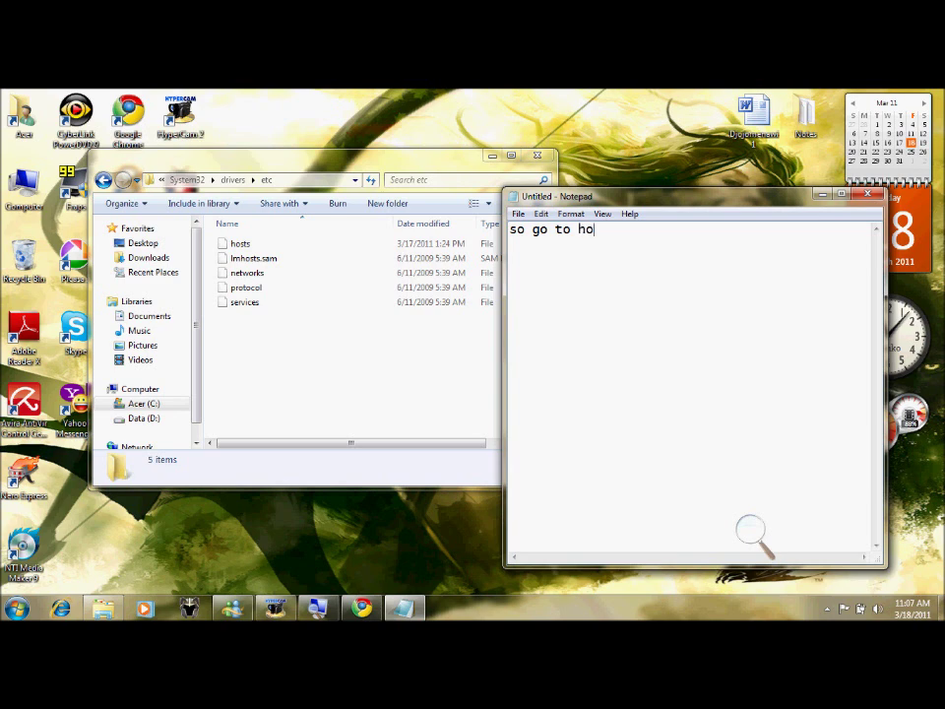
type("then make a copy and paste ")
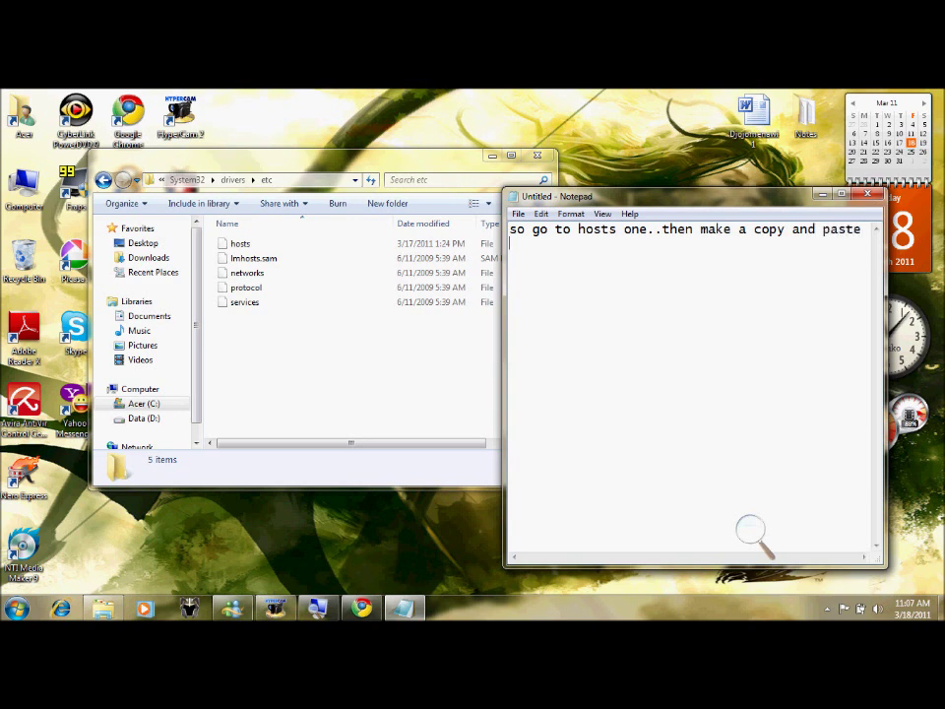
type("to the de")
- Copy the hosts file from the etc folder
left_click(295, 156)
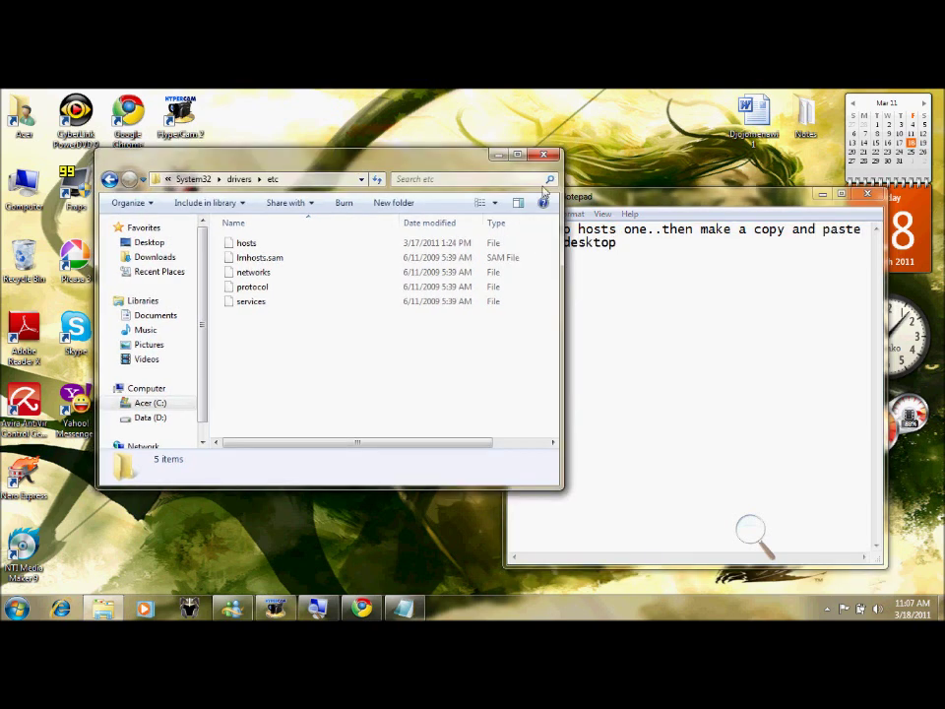
left_click_drag(611, 196, 731, 221)
left_click_drag(361, 163, 535, 144)
left_click(418, 236)
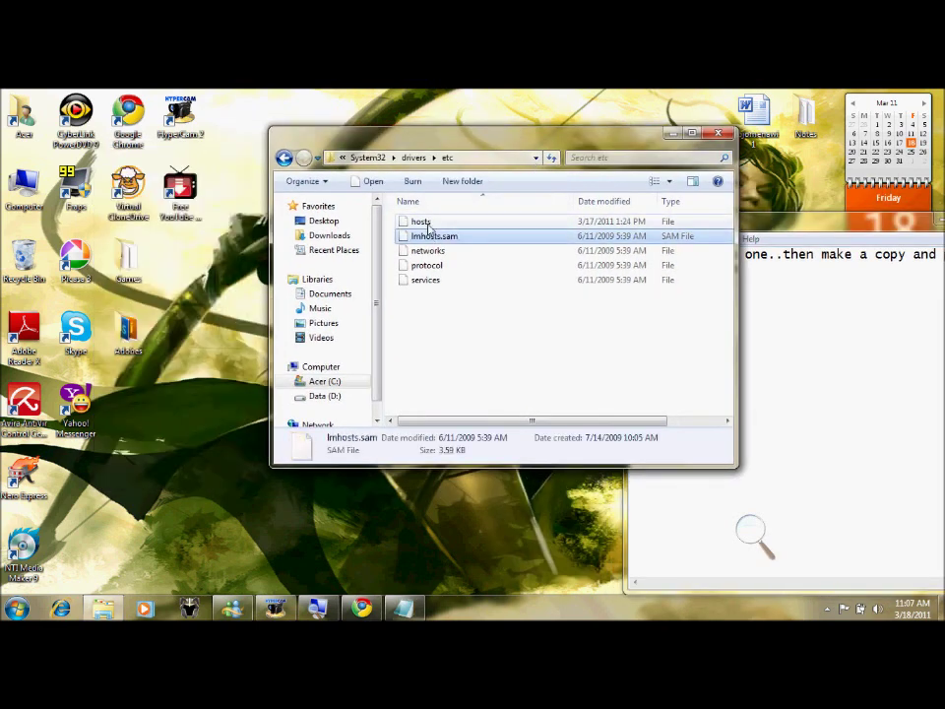
left_click(420, 222)
right_click(427, 223)
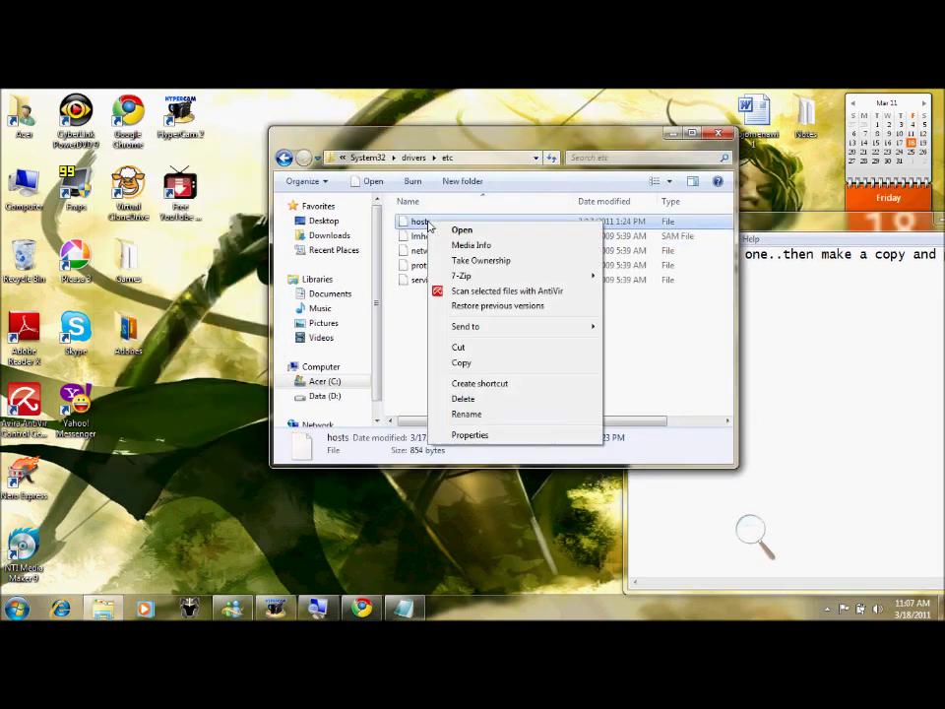
left_click(492, 363)
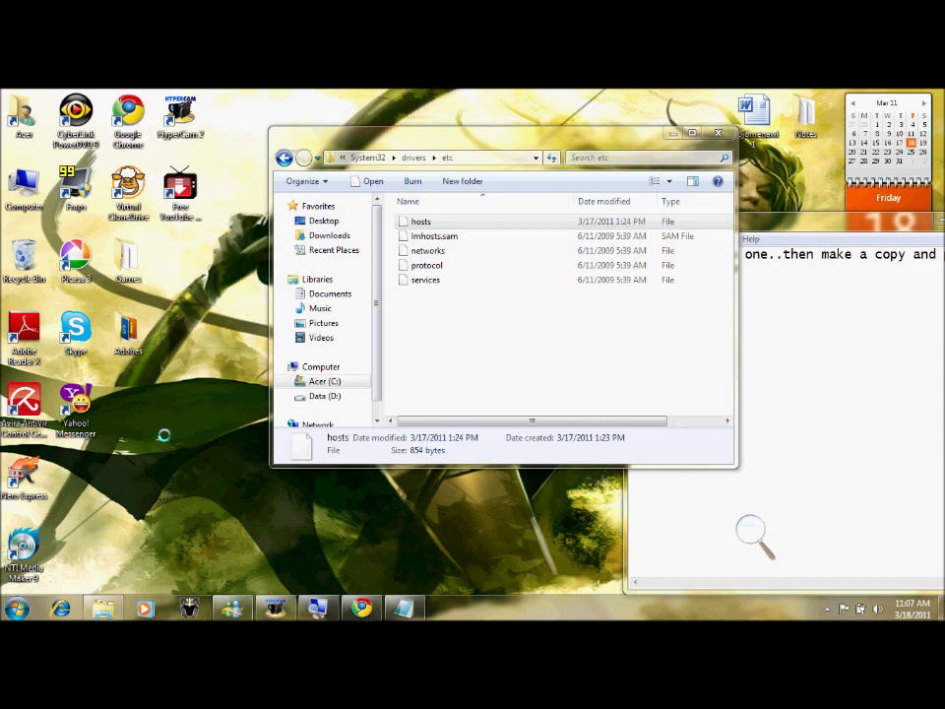
- Paste the hosts copy onto the desktop and close the etc folder window
right_click(165, 218)
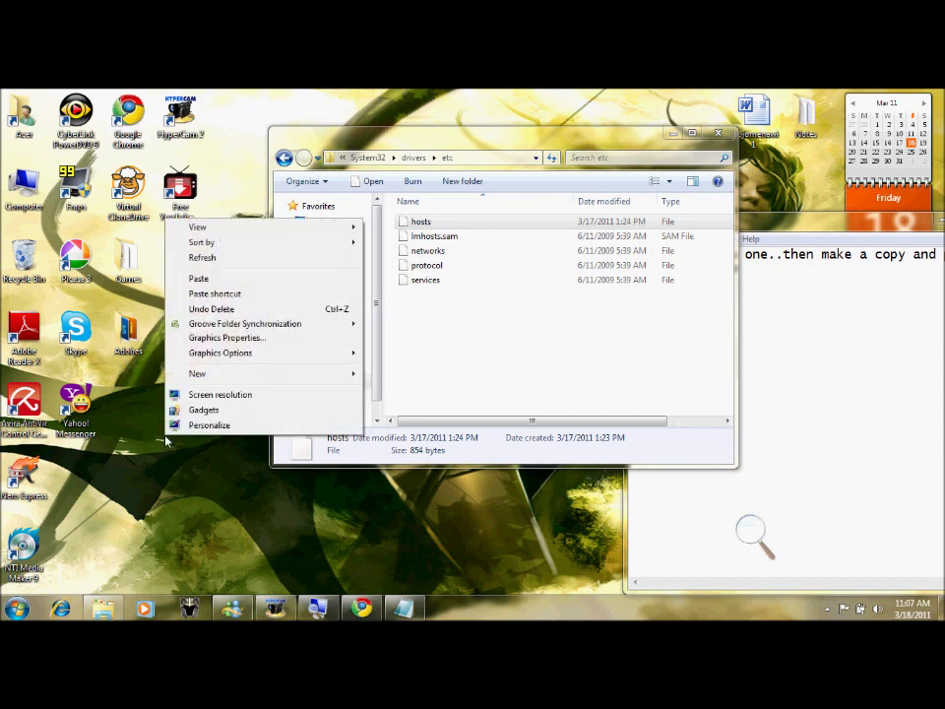
left_click(220, 285)
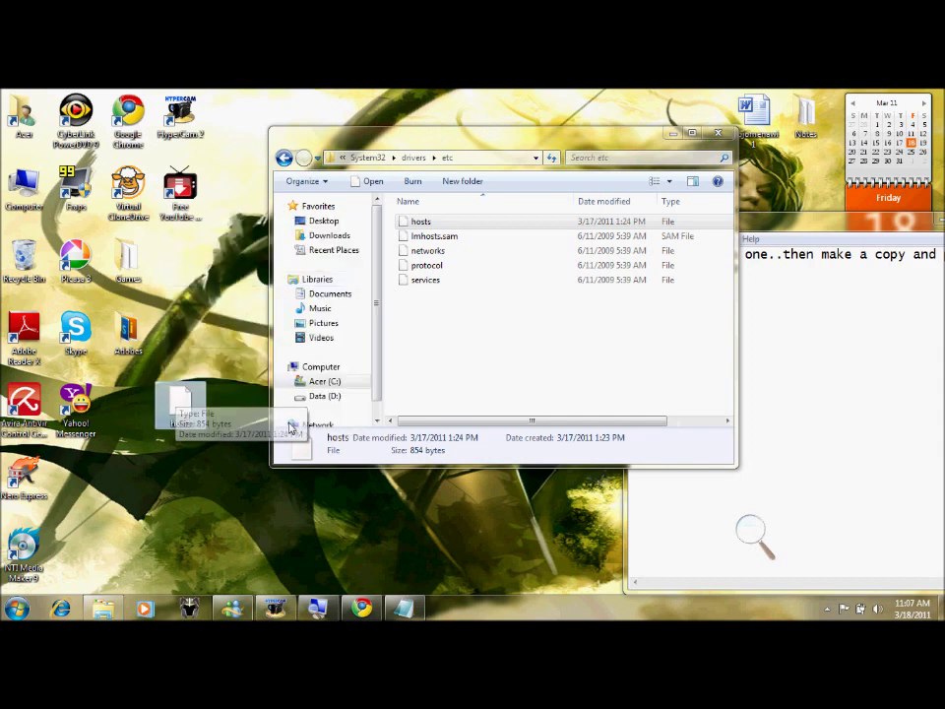
left_click(717, 132)
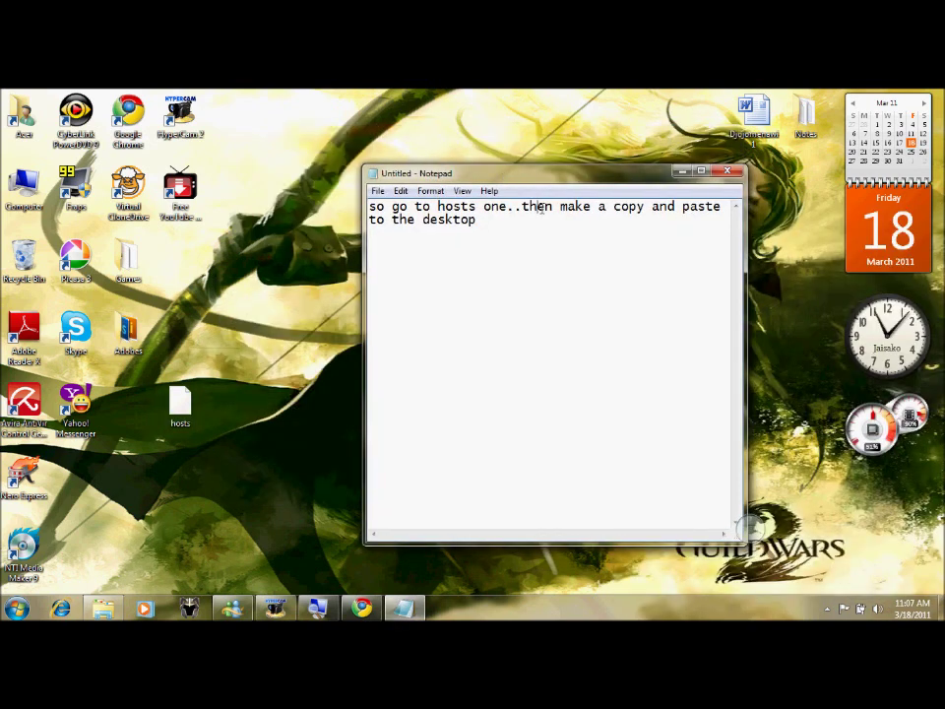
- Rewrite the note: double-click hosts, then open it with notepad.exe or WordPad
key("ctrl+a")
key("Delete")
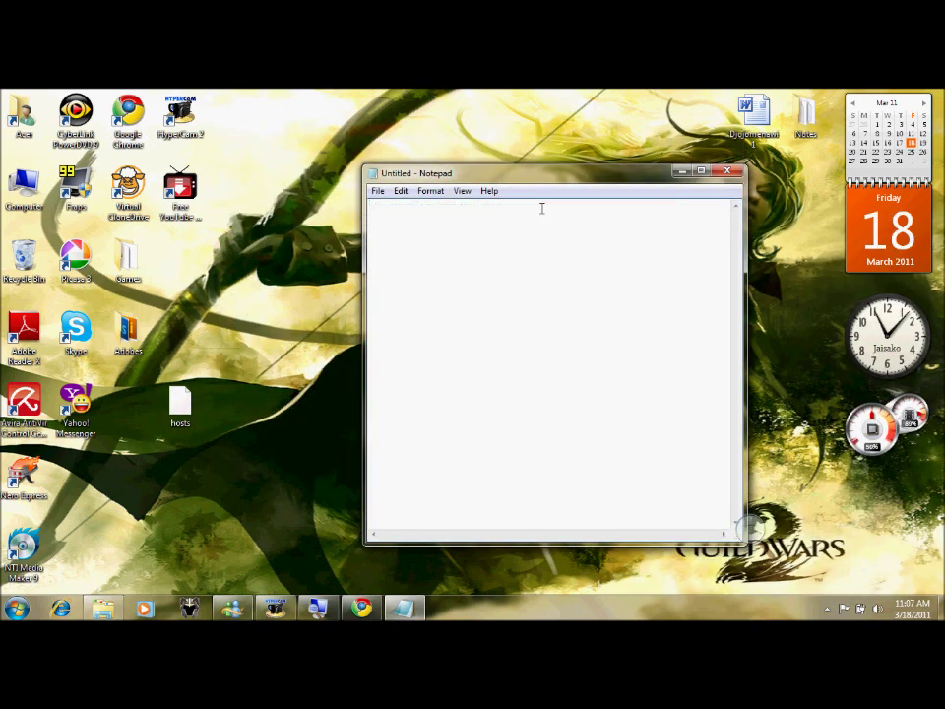
type("ok double click on hosts")
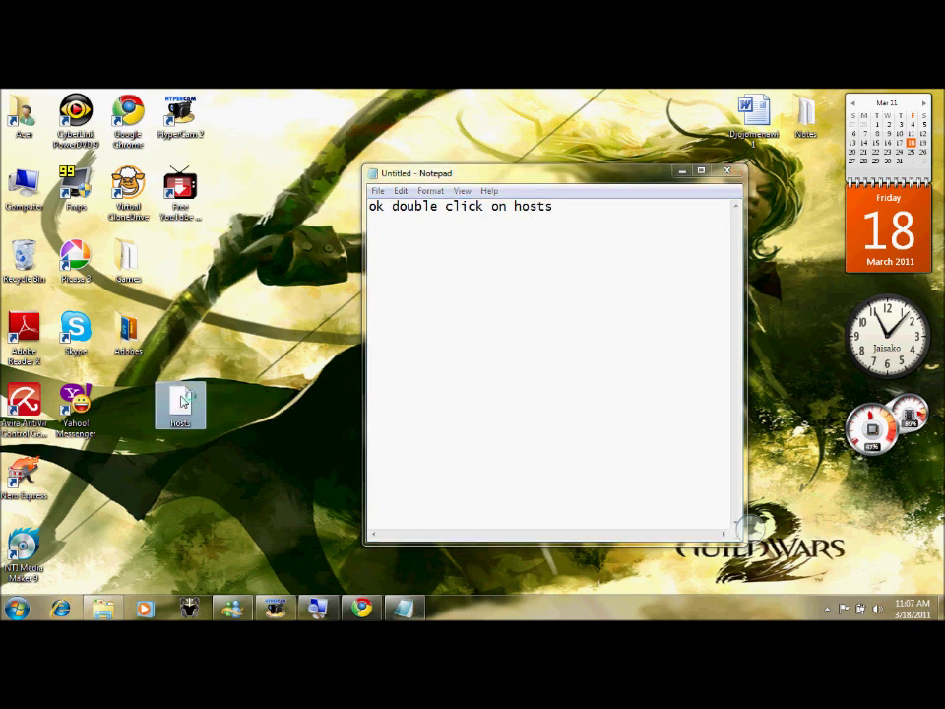
key("BackSpace")
key("BackSpace")
key("BackSpace")
key("BackSpace")
key("BackSpace")
key("BackSpace")
key("BackSpace")
key("BackSpace")
key("BackSpace")
key("BackSpace")
key("BackSpace")
key("BackSpace")
key("BackSpace")
key("BackSpace")
key("BackSpace")
key("BackSpace")
key("BackSpace")
key("BackSpace")
key("BackSpace")
key("BackSpace")
type("ok now u can us")
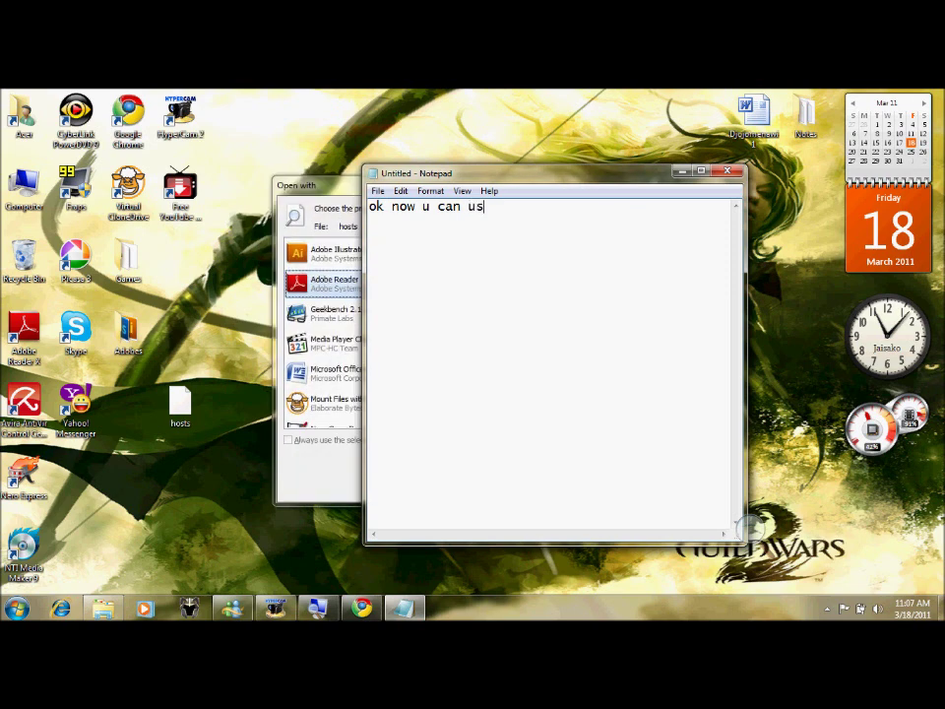
type("e notepad.exe or even wordpad")
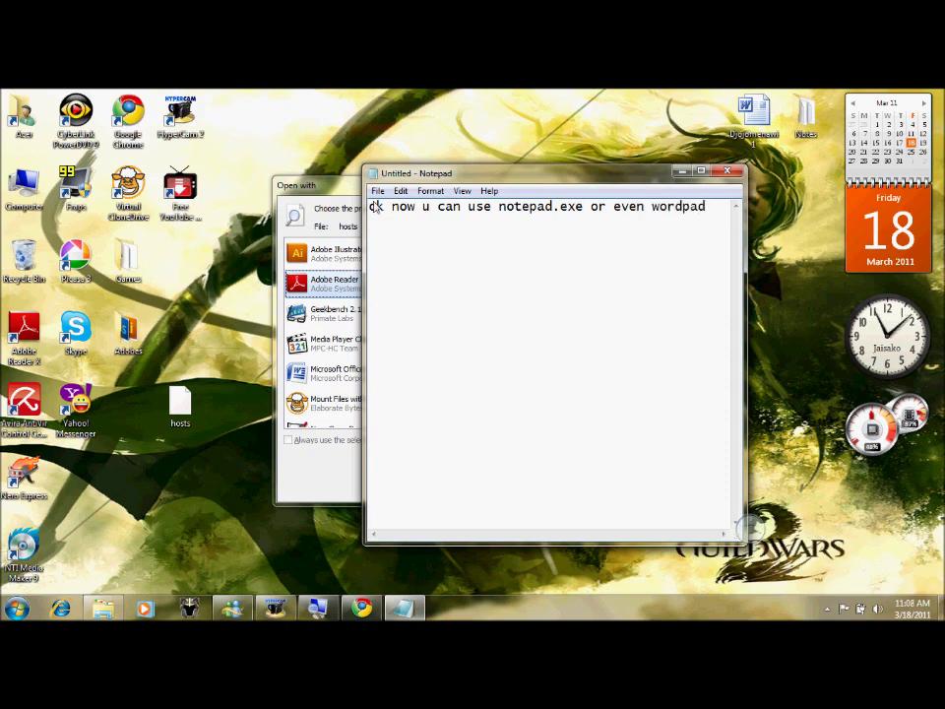
- Choose WordPad in the Open with dialog and note 'so i choose wordpad'
left_click(356, 190)
left_click_drag(357, 190, 314, 190)
left_click_drag(601, 295, 602, 386)
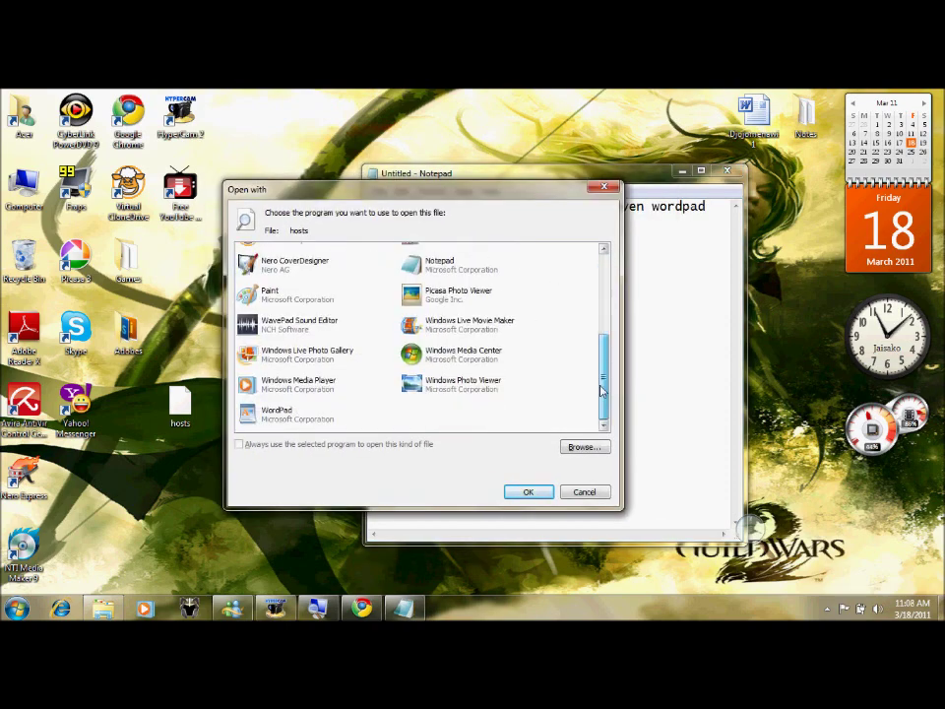
left_click(339, 431)
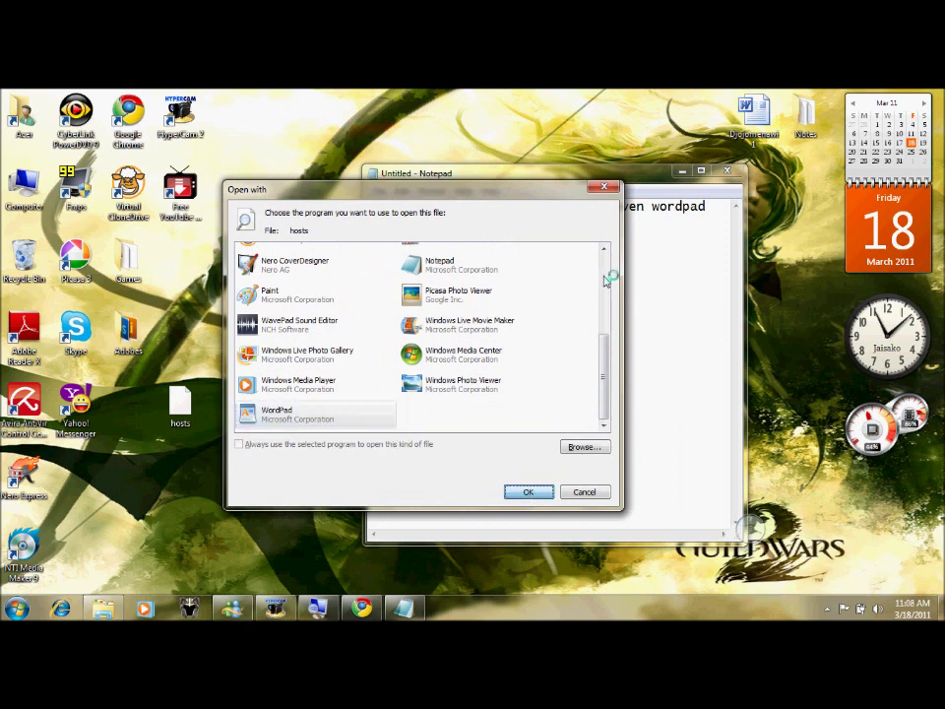
left_click(707, 207)
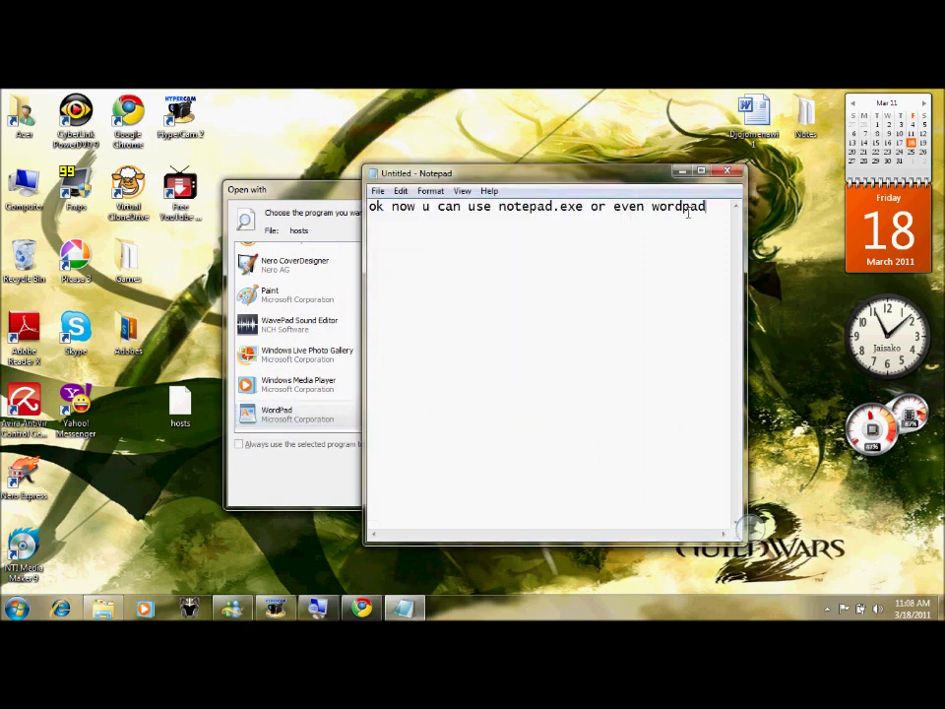
left_click_drag(707, 207, 372, 207)
type("so i choos")
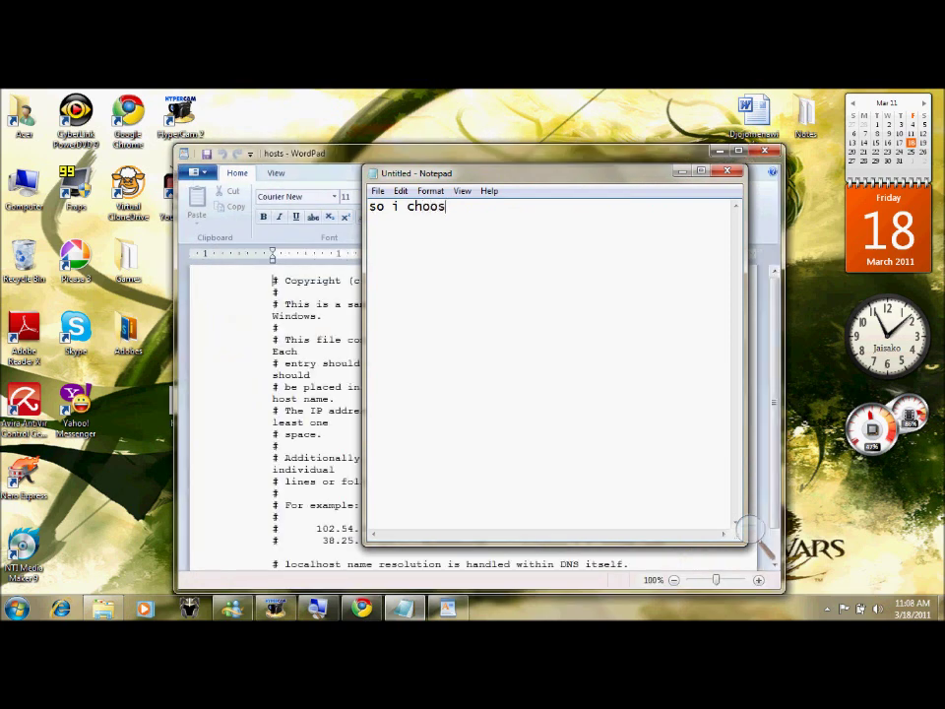
type("e wordpad for a")
- Change the note to 'so here u can see the ip adres'
key("BackSpace")
key("BackSpace")
type("a better result")
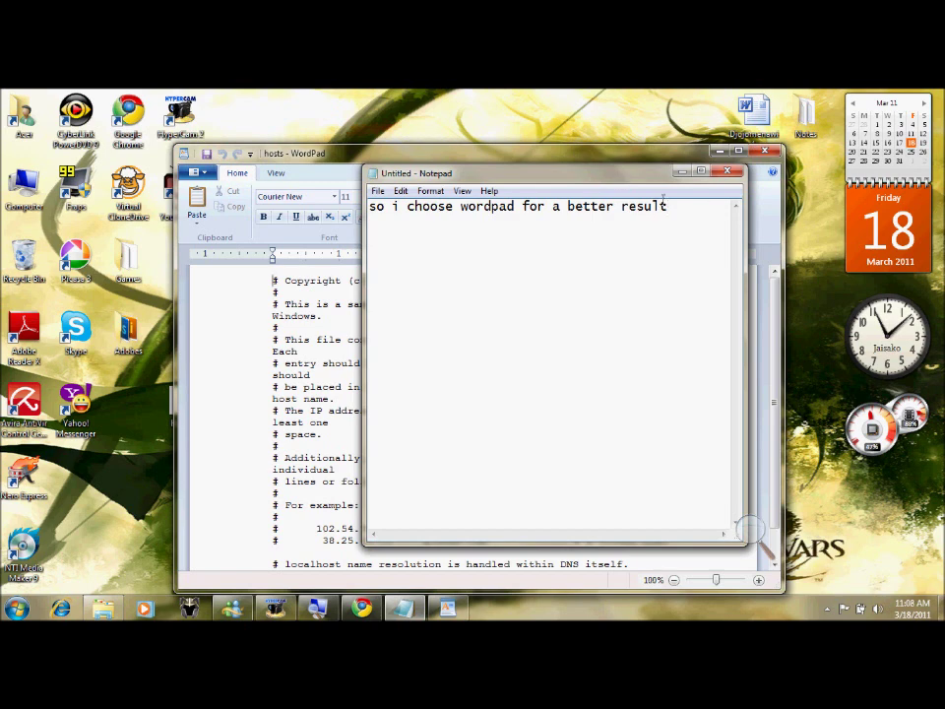
left_click_drag(670, 209, 372, 216)
key("BackSpace")
type("so here u can see ")
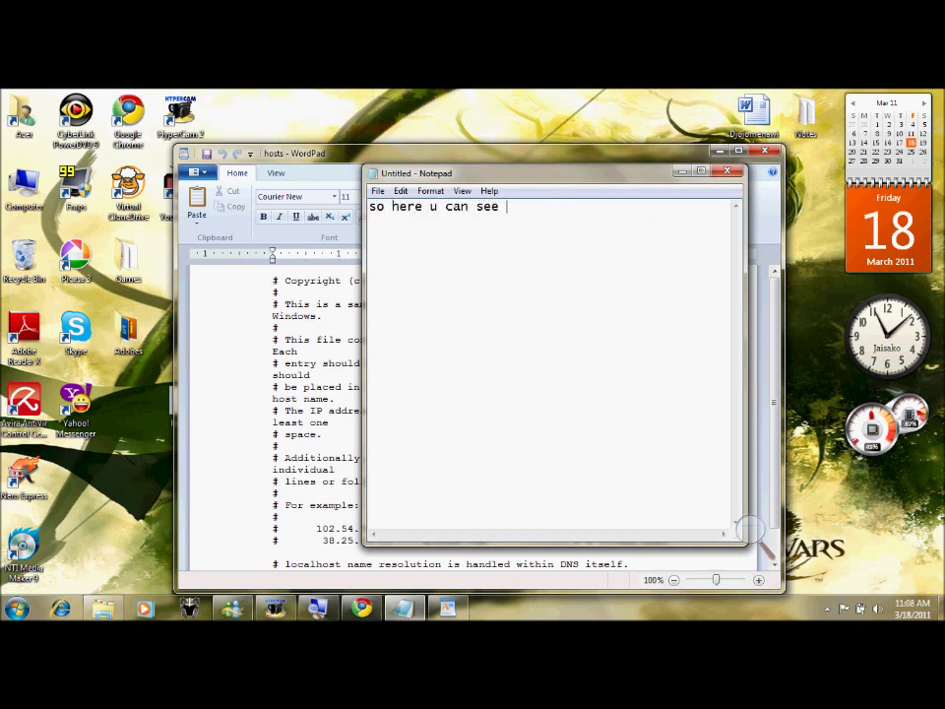
type("the ip adress")
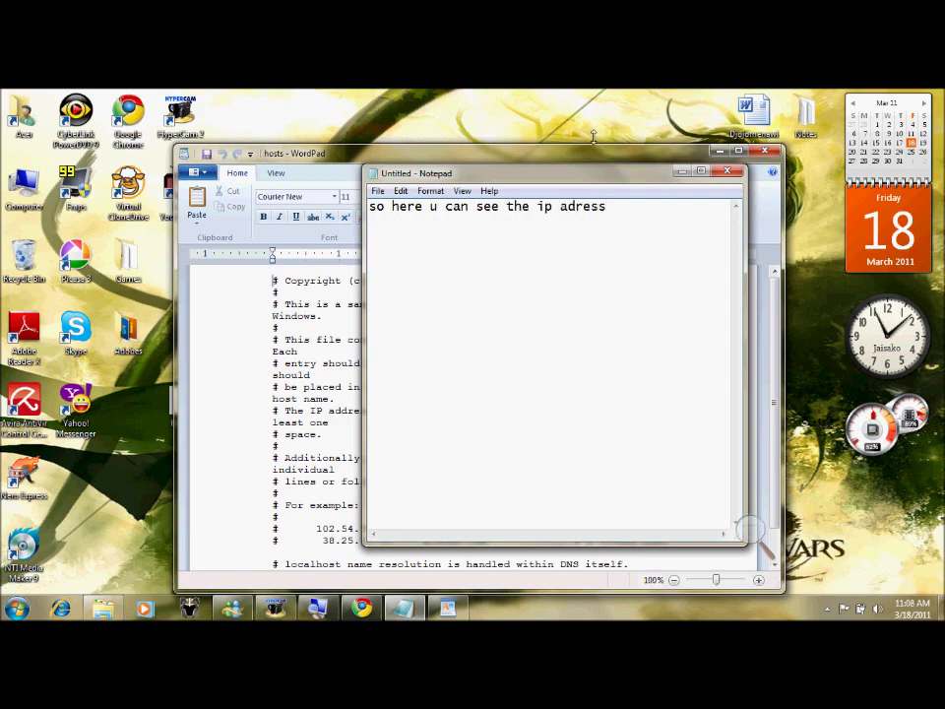
left_click(594, 148)
left_click_drag(593, 156, 501, 137)
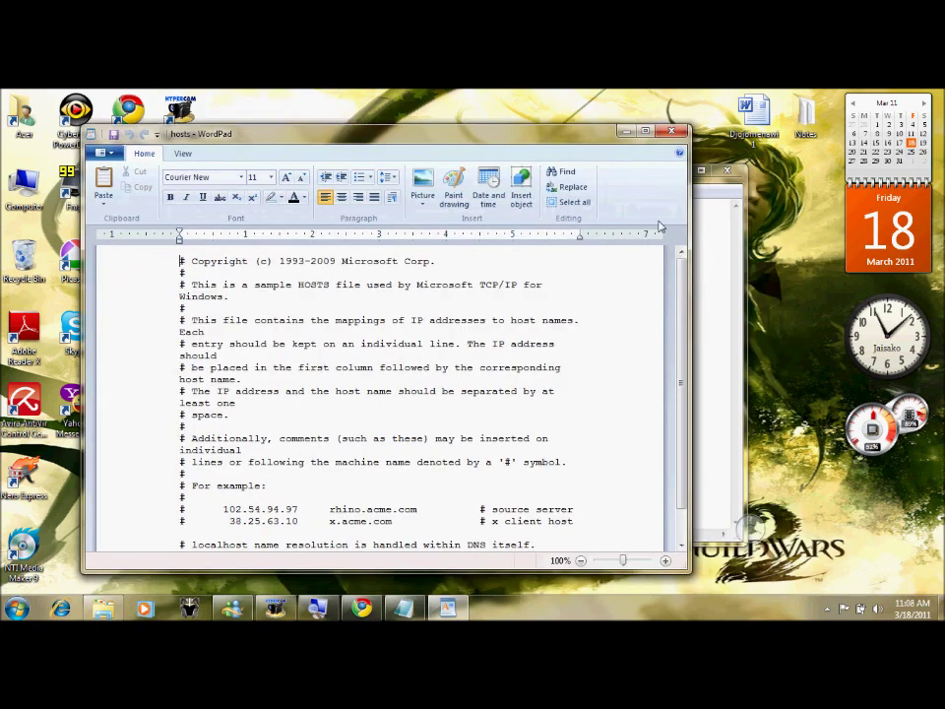
scroll(670, 345, "down", 1)
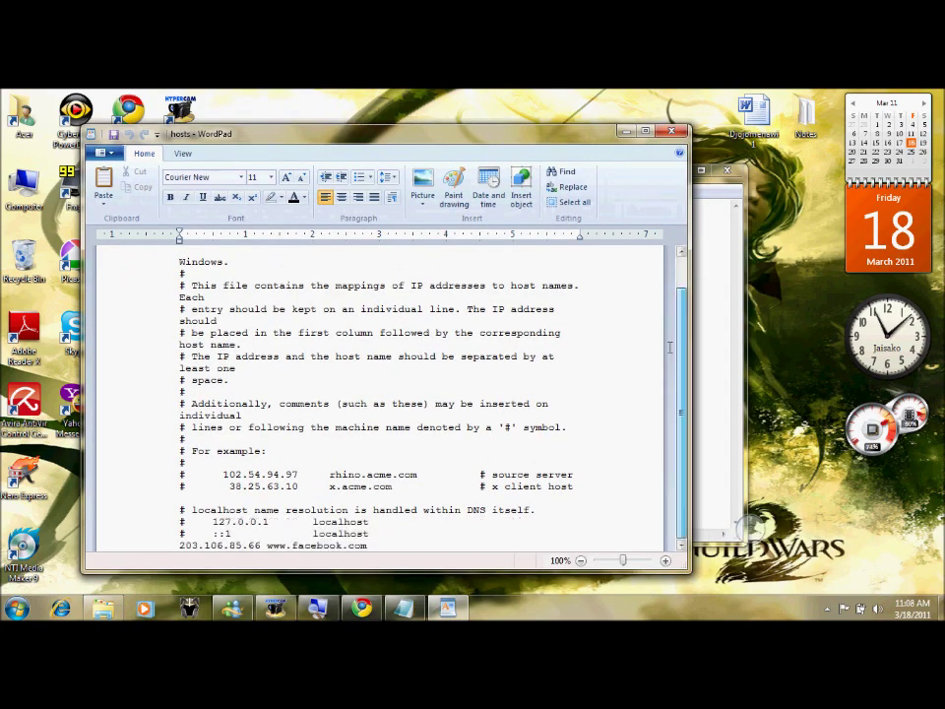
left_click(750, 529)
left_click(766, 539)
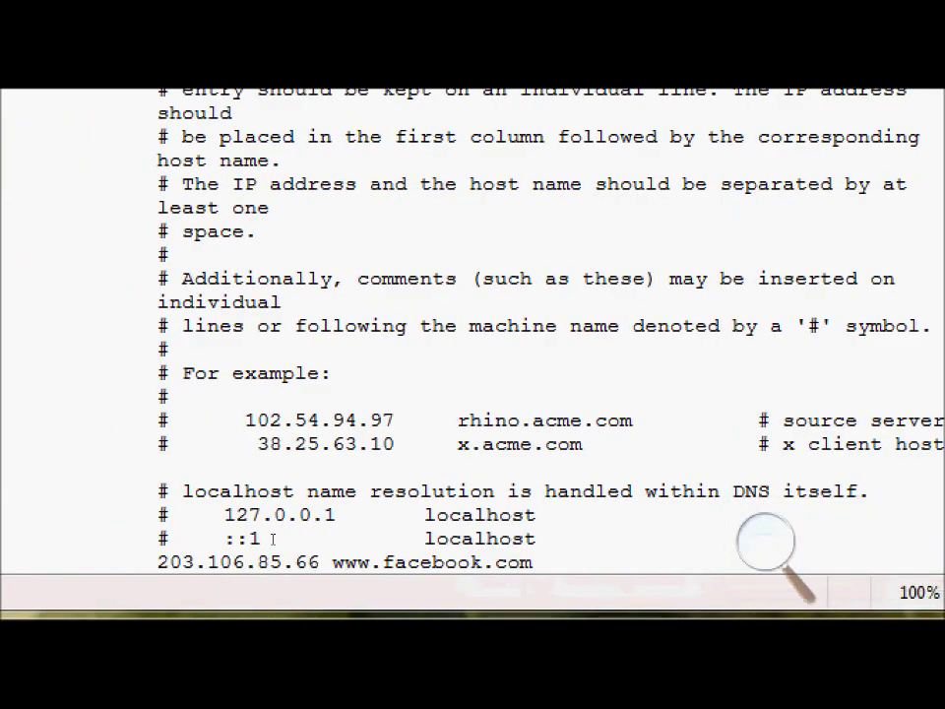
left_click_drag(177, 552, 372, 544)
left_click(490, 545)
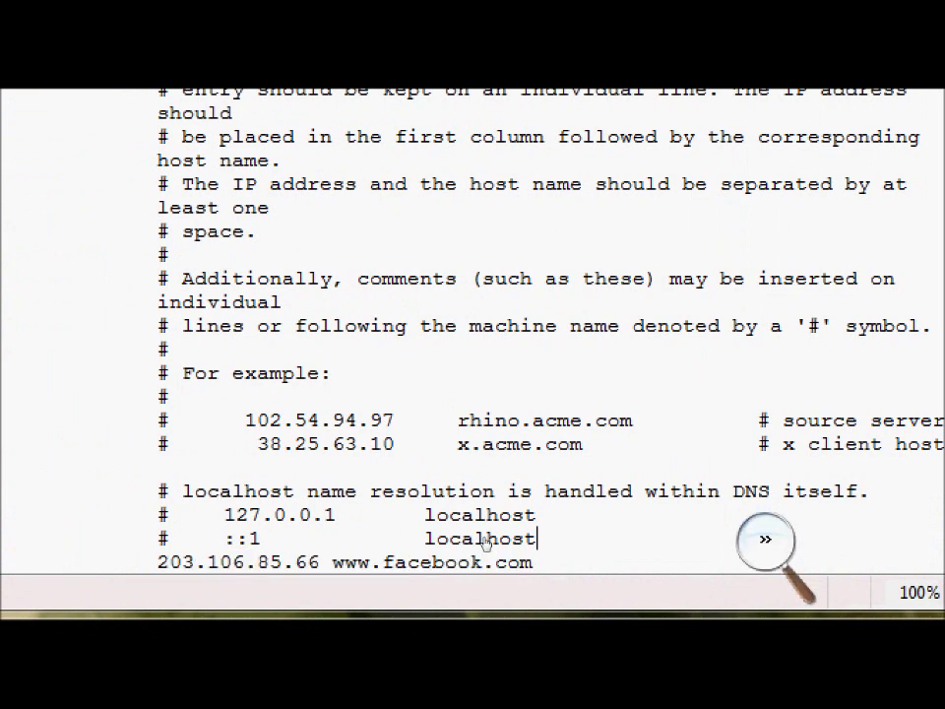
key("super+minus")
left_click(706, 401)
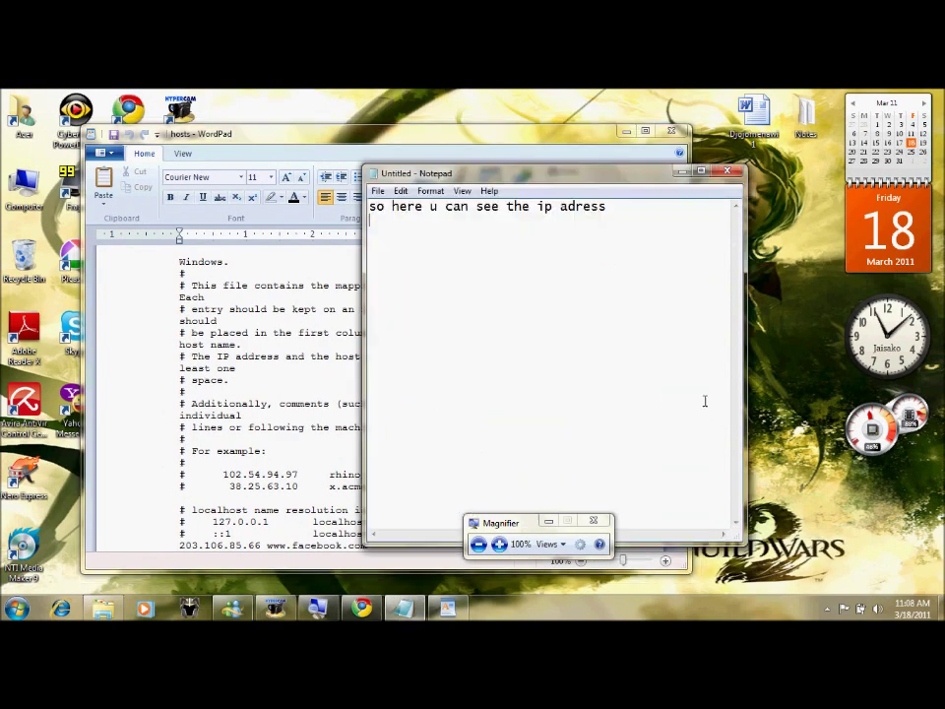
left_click_drag(638, 240, 391, 209)
key("Right")
key("BackSpace")
key("BackSpace")
key("BackSpace")
key("BackSpace")
key("BackSpace")
key("BackSpace")
key("BackSpace")
key("BackSpace")
key("BackSpace")
key("BackSpace")
key("BackSpace")
key("BackSpace")
key("BackSpace")
key("BackSpace")
key("BackSpace")
key("BackSpace")
key("BackSpace")
key("BackSpace")
key("BackSpace")
key("BackSpace")
key("BackSpace")
key("BackSpace")
key("BackSpace")
key("BackSpace")
type("actually i already added the ip adres")
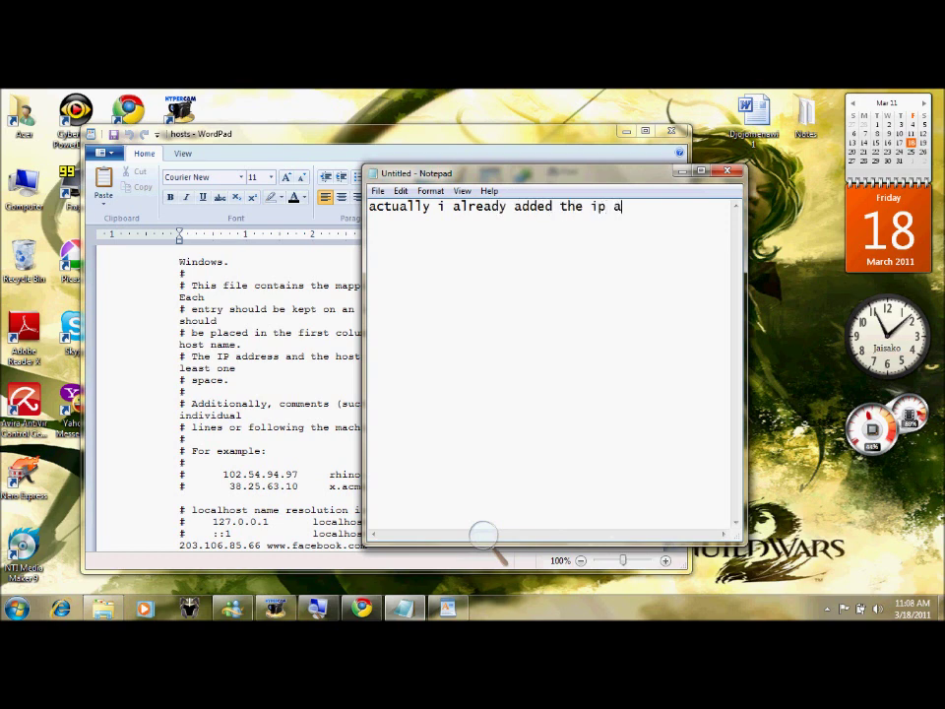
key("BackSpace")
key("BackSpace")
key("BackSpace")
key("BackSpace")
key("BackSpace")
key("BackSpace")
key("BackSpace")
key("BackSpace")
key("BackSpace")
key("BackSpace")
key("BackSpace")
key("BackSpace")
key("BackSpace")
key("BackSpace")
key("BackSpace")
key("BackSpace")
key("BackSpace")
key("BackSpace")
key("BackSpace")
key("BackSpace")
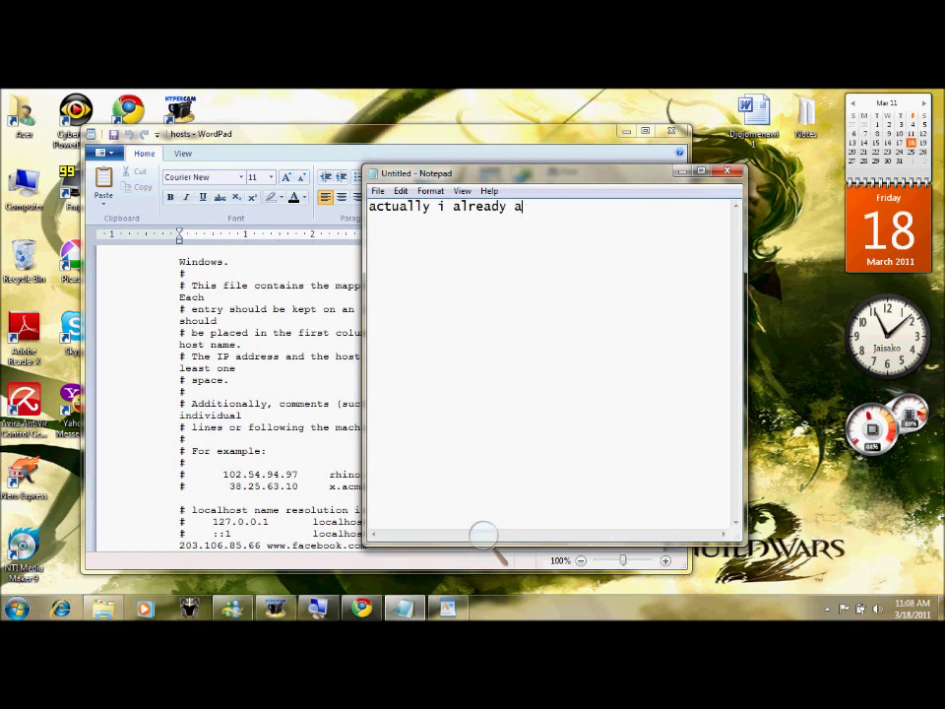
type("so first")
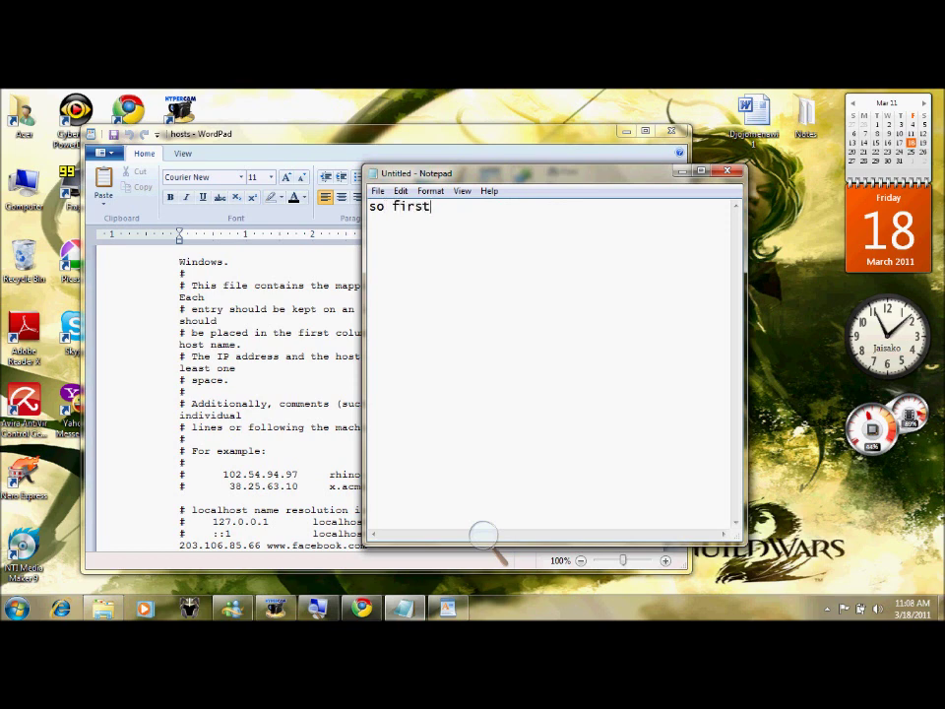
type(" thing u gonna ")
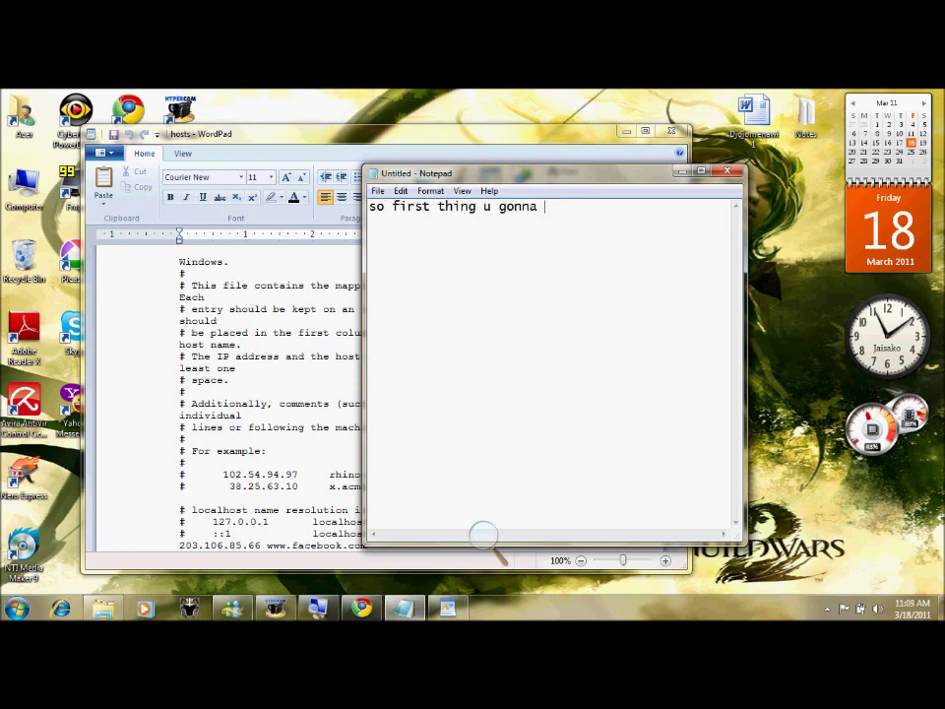
type("do just add th")
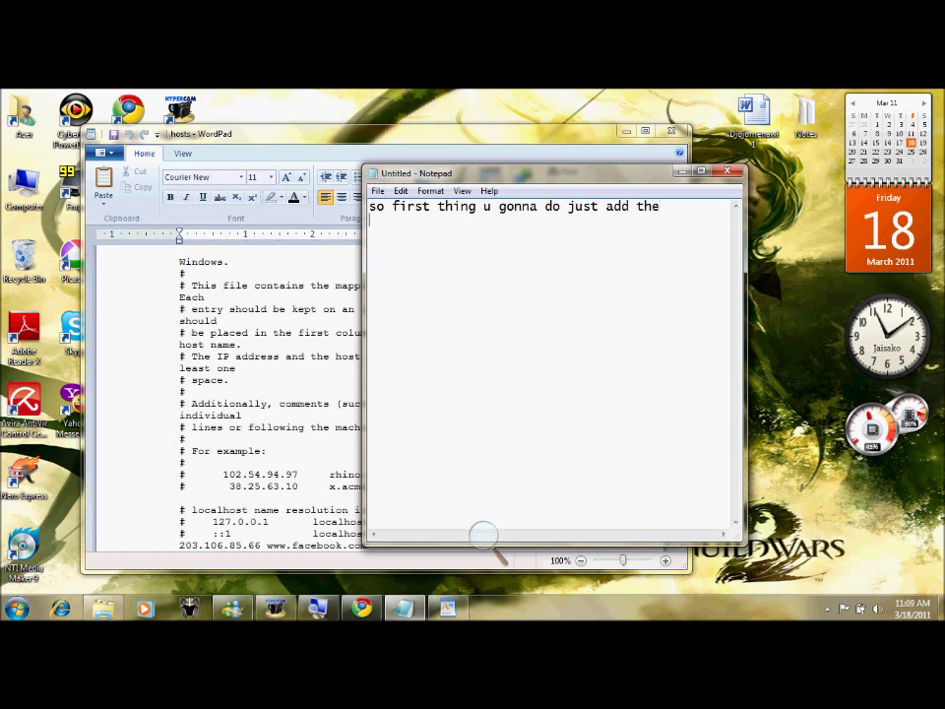
type("e")
key("Return")
type("203.106.85.66 www.facebook.com at the bot")
- Reword the note to 'below the localhost', then select the facebook line in WordPad
key("BackSpace")
key("BackSpace")
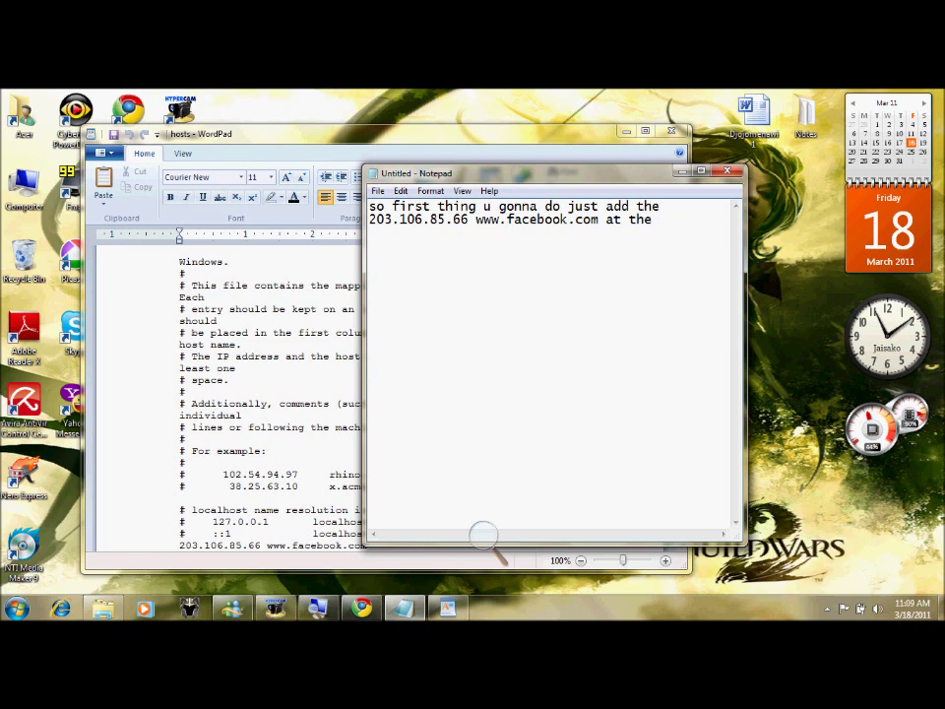
key("BackSpace")
key("BackSpace")
type("below the localhost")
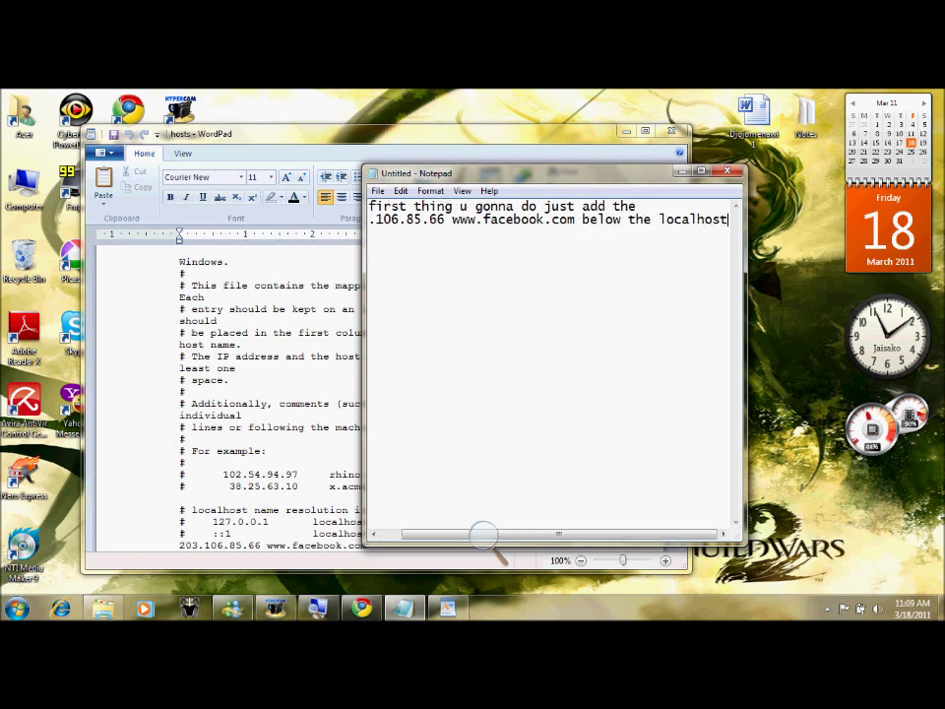
key("BackSpace")
key("BackSpace")
key("BackSpace")
key("BackSpace")
key("BackSpace")
key("BackSpace")
key("BackSpace")
key("BackSpace")
key("BackSpace")
key("BackSpace")
key("BackSpace")
key("BackSpace")
key("BackSpace")
key("BackSpace")
key("BackSpace")
key("BackSpace")
key("BackSpace")
key("BackSpace")
key("BackSpace")
key("BackSpace")
key("BackSpace")
key("BackSpace")
key("BackSpace")
key("BackSpace")
key("BackSpace")
key("BackSpace")
key("BackSpace")
left_click(441, 146)
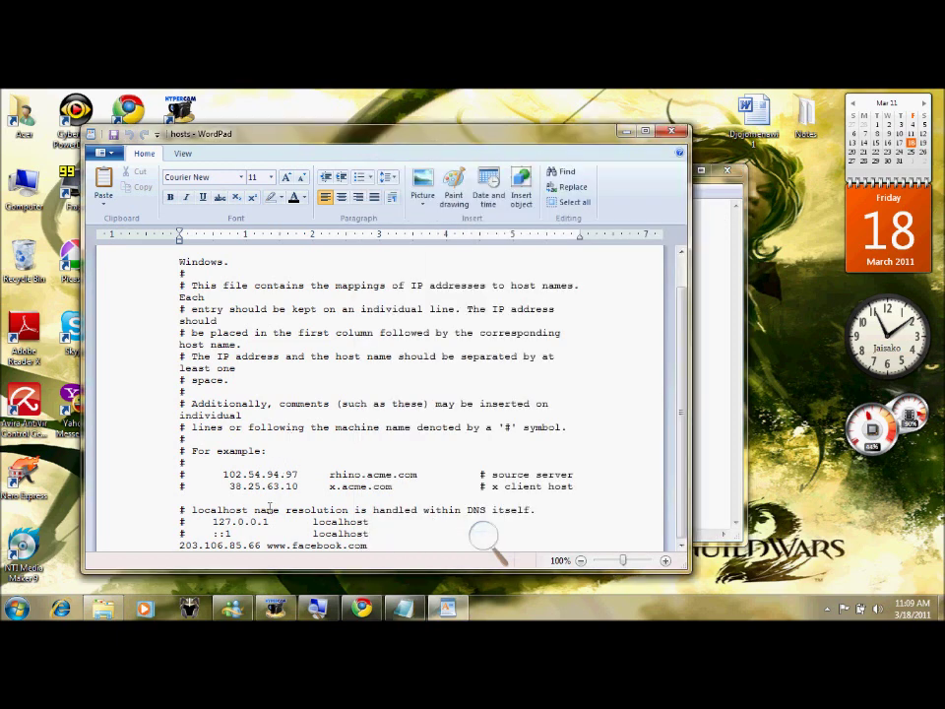
left_click_drag(178, 550, 281, 554)
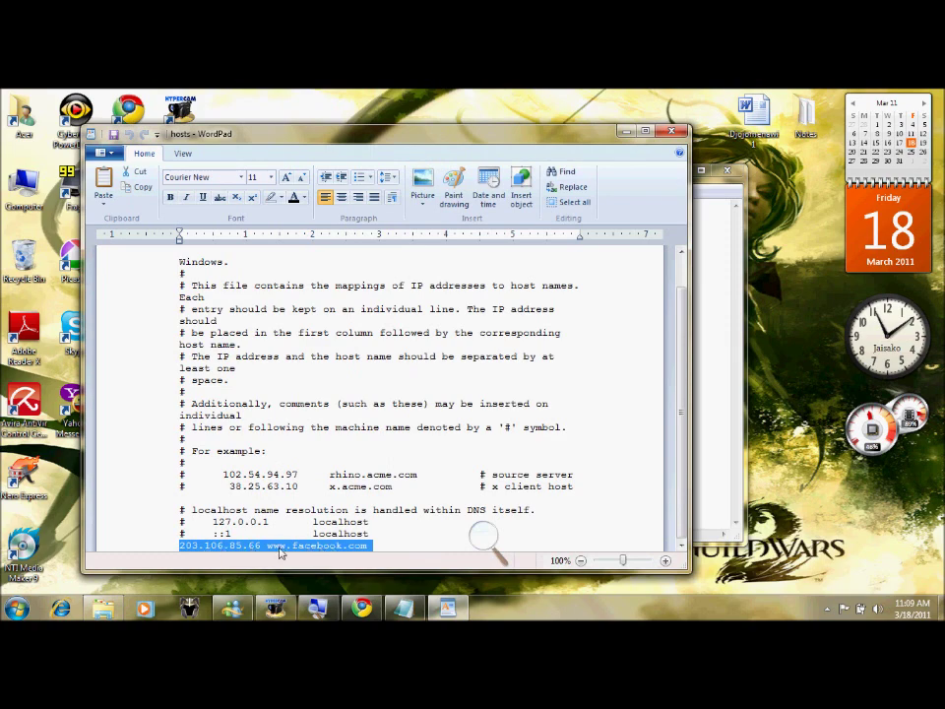
left_click(482, 537)
left_click(500, 545)
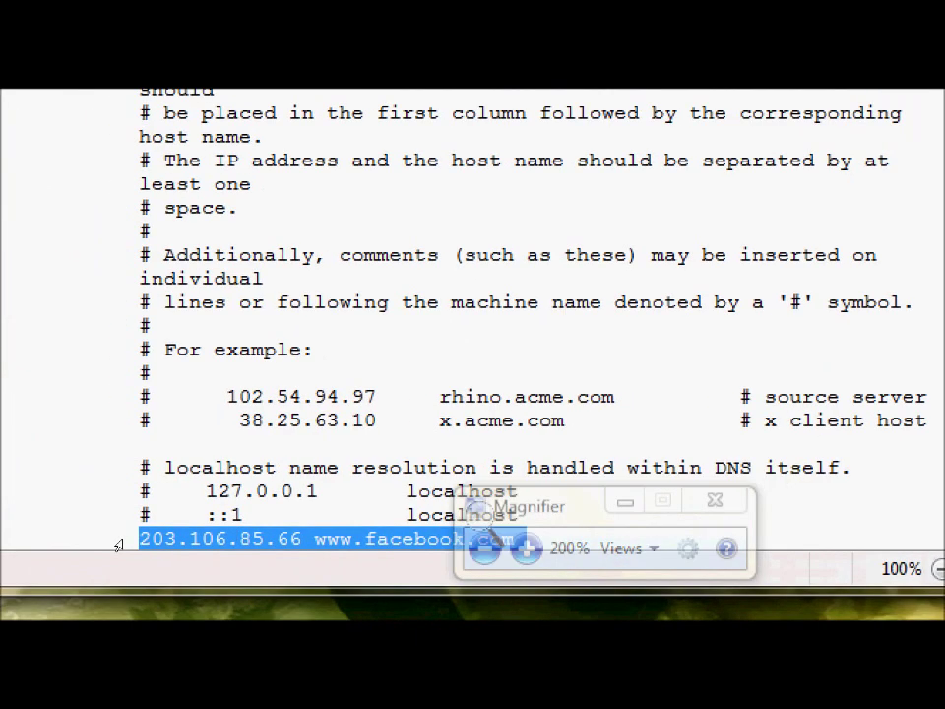
key("super+minus")
left_click_drag(372, 538, 785, 537)
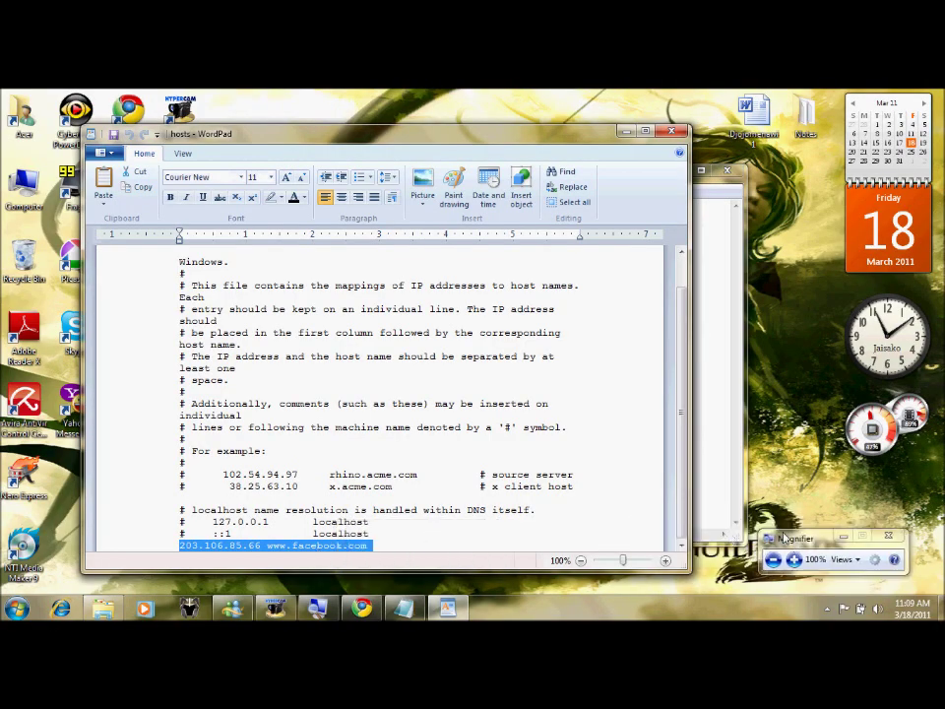
- With WordPad minimised, change the Notepad note to 'then save them' and restore WordPad
left_click(624, 131)
type("after u add t")
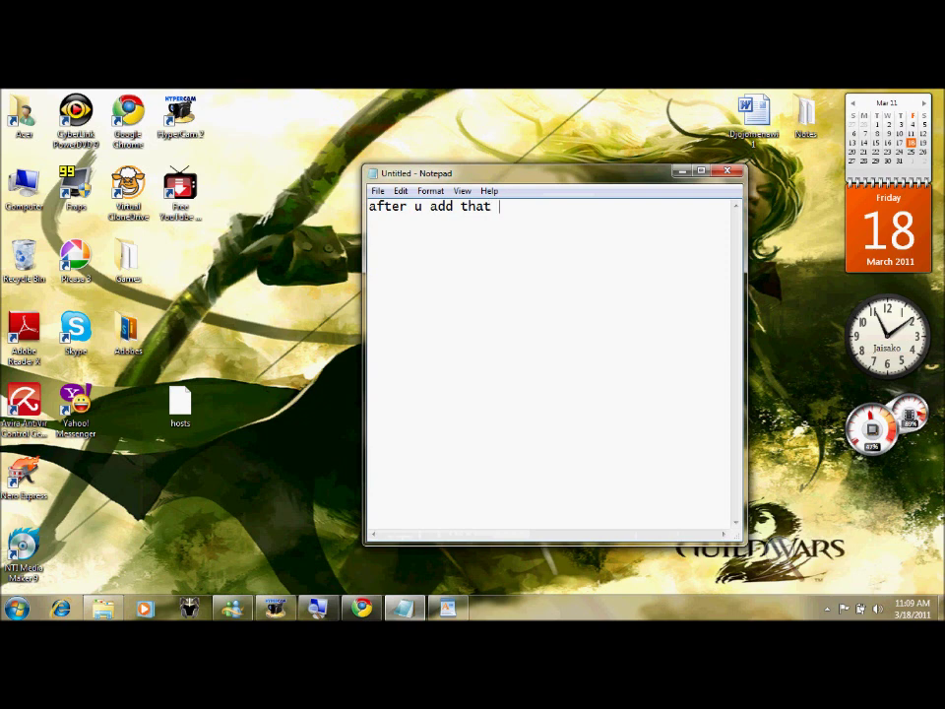
type("hat")
key("BackSpace")
key("BackSpace")
key("BackSpace")
key("BackSpace")
key("BackSpace")
key("BackSpace")
key("BackSpace")
key("BackSpace")
key("BackSpace")
key("BackSpace")
key("BackSpace")
key("BackSpace")
key("BackSpace")
key("BackSpace")
key("BackSpace")
key("BackSpace")
type("then ")
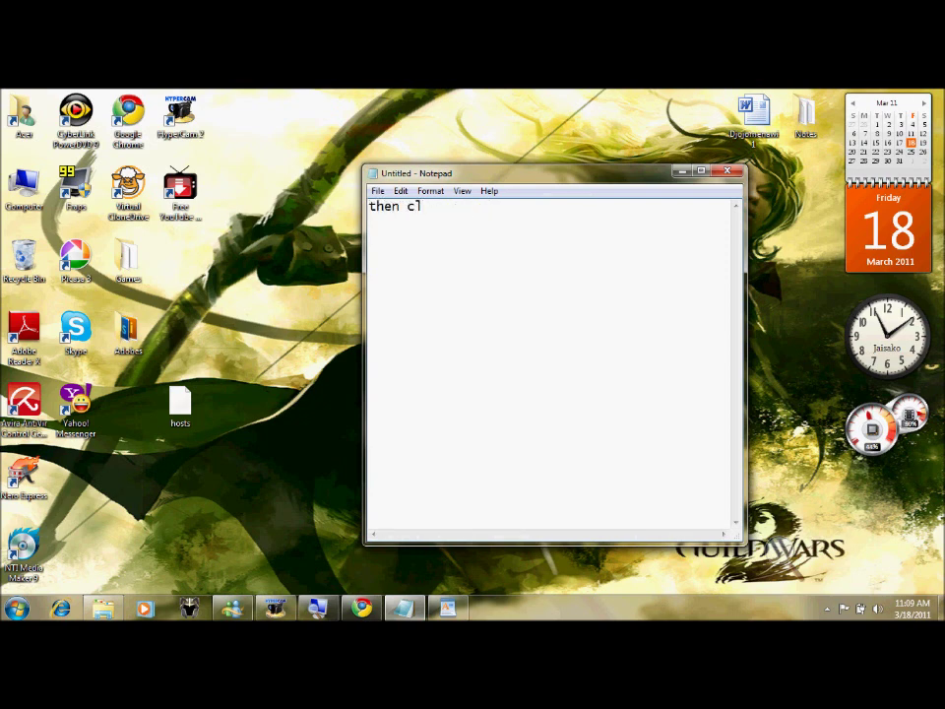
type("save them")
left_click(448, 608)
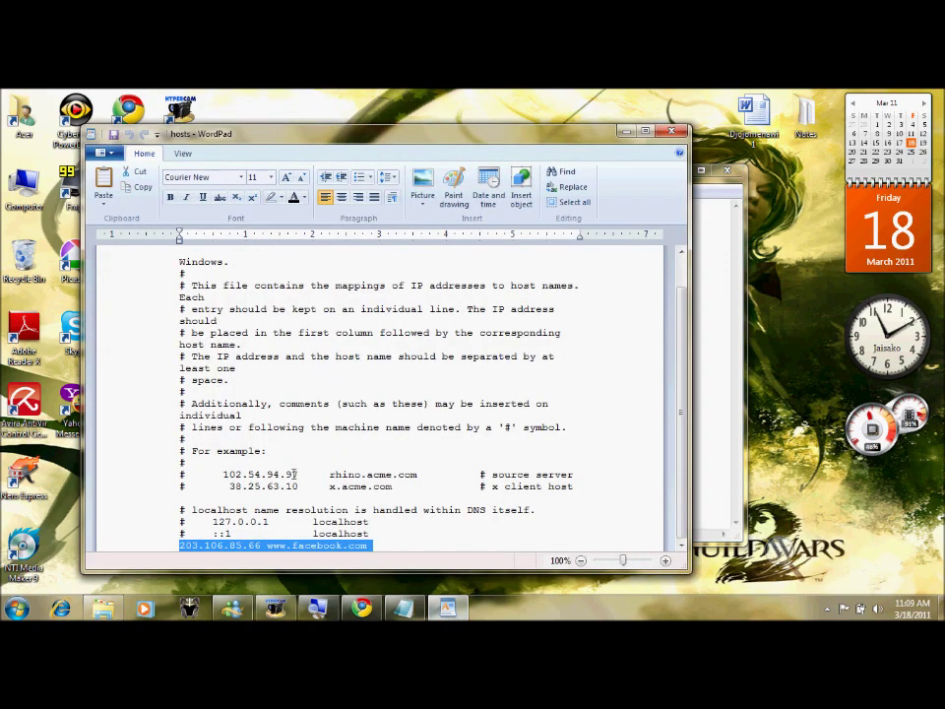
- Save the edited hosts file in WordPad and view the save-as format choices
left_click(102, 152)
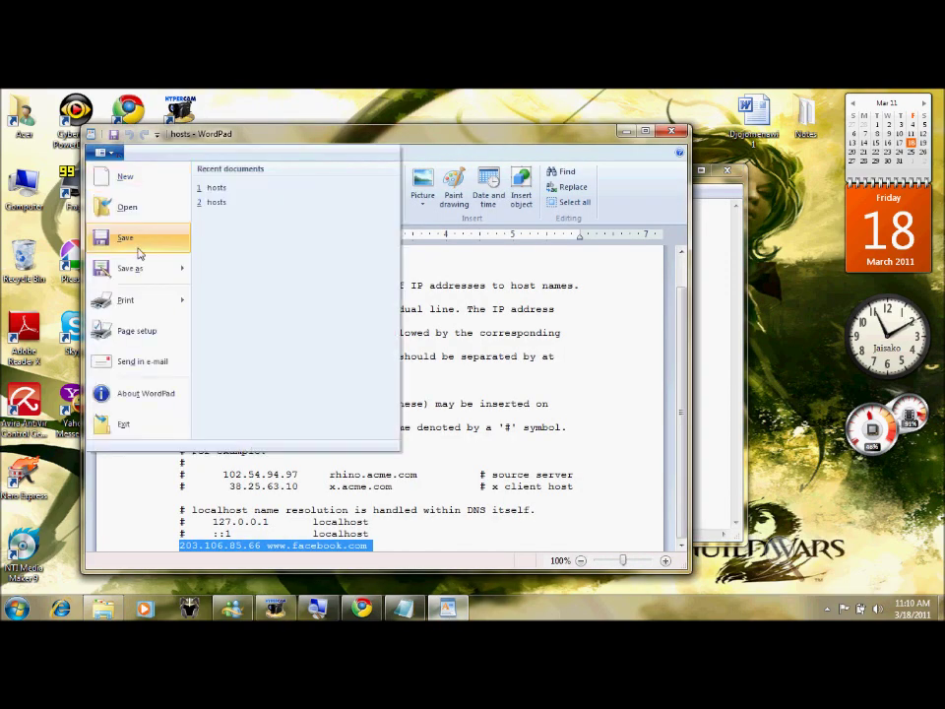
left_click(141, 248)
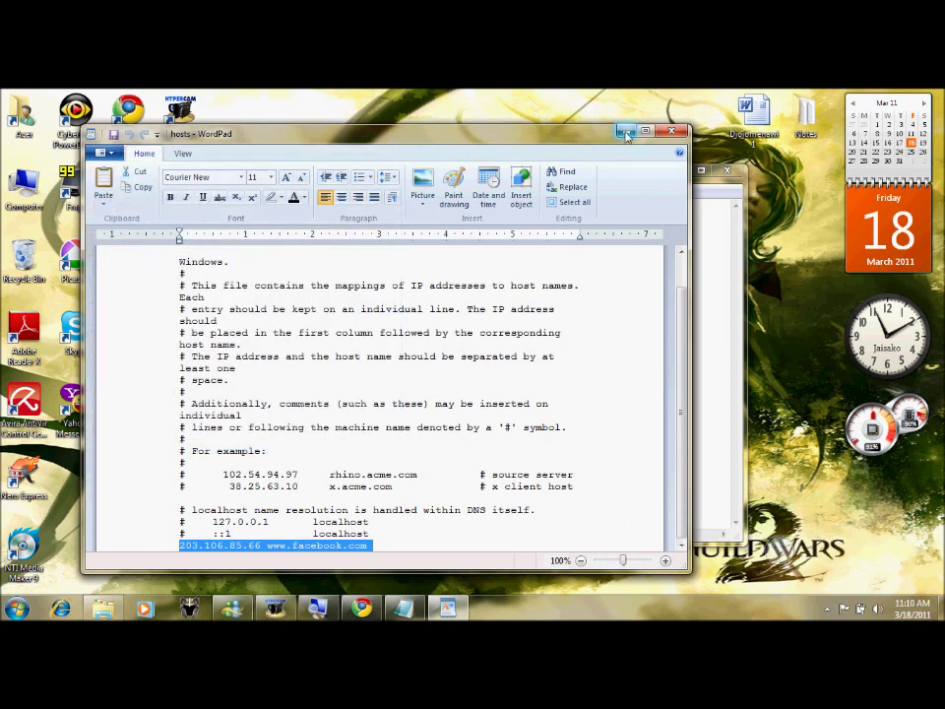
left_click(102, 152)
mouse_move(156, 277)
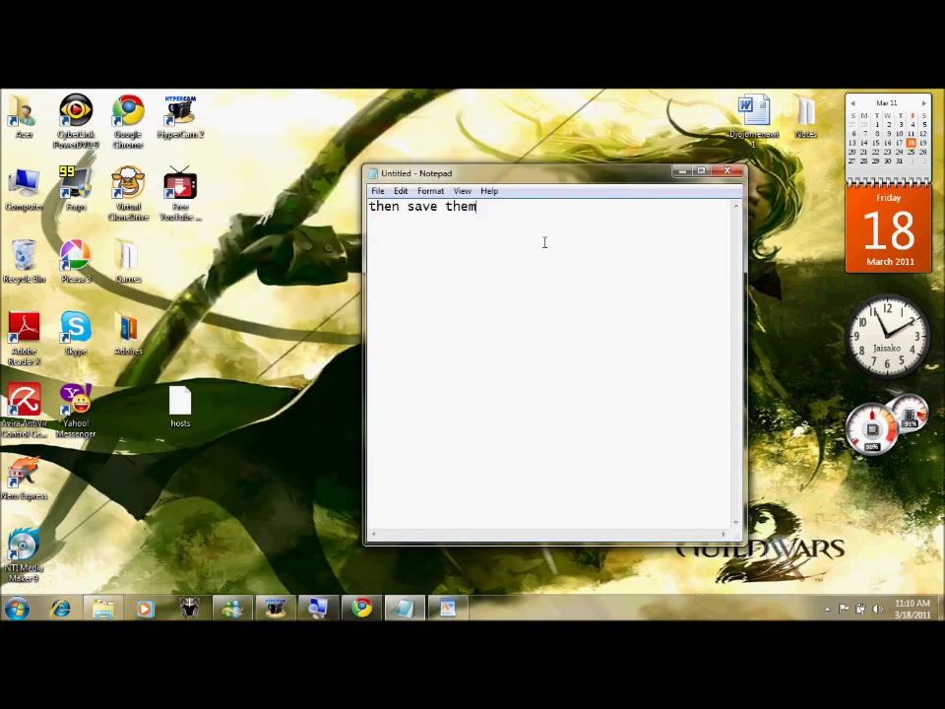
- Replace the note with 'ok after u save em then drag the hosts back to the original folder' and minimise Notepad
left_click_drag(477, 206, 378, 204)
key("BackSpace")
type("ok ")
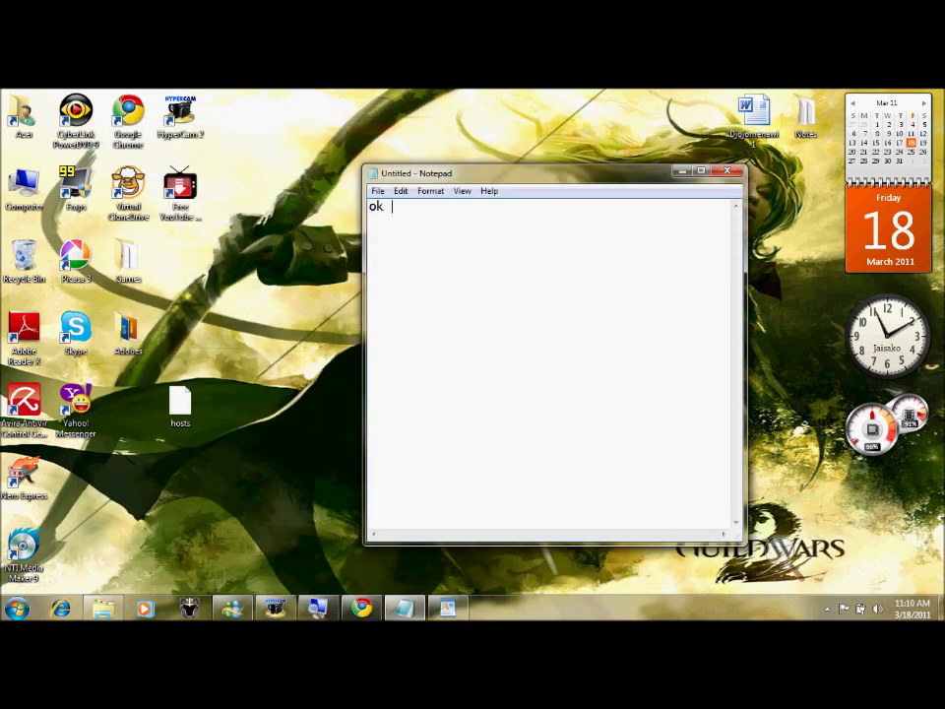
type("after u save ")
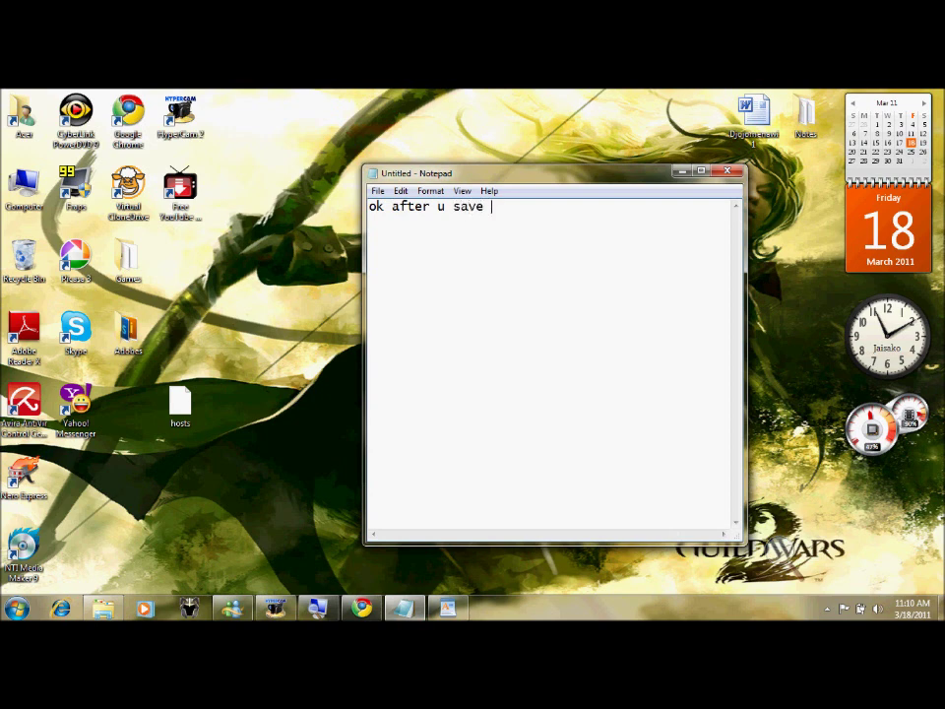
type("em then dra")
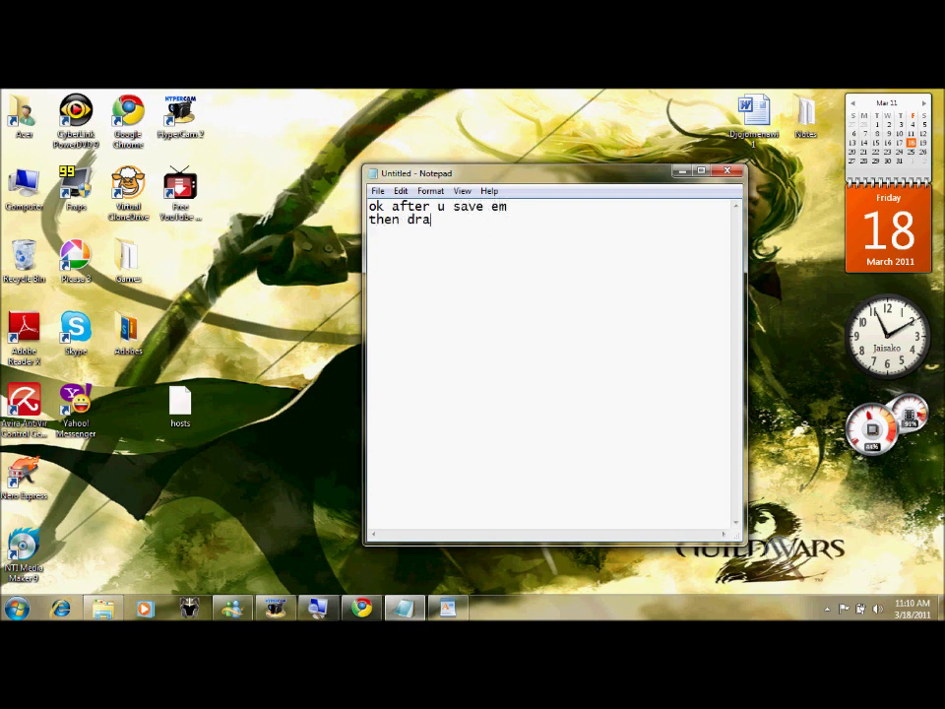
type("g the hosts")
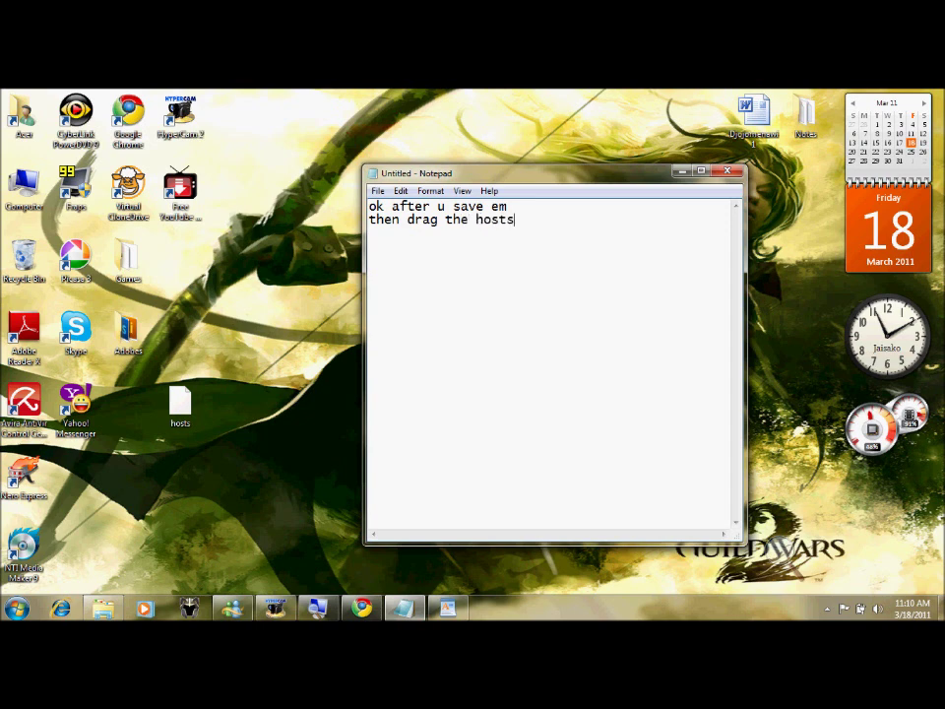
type(" back to the original folder")
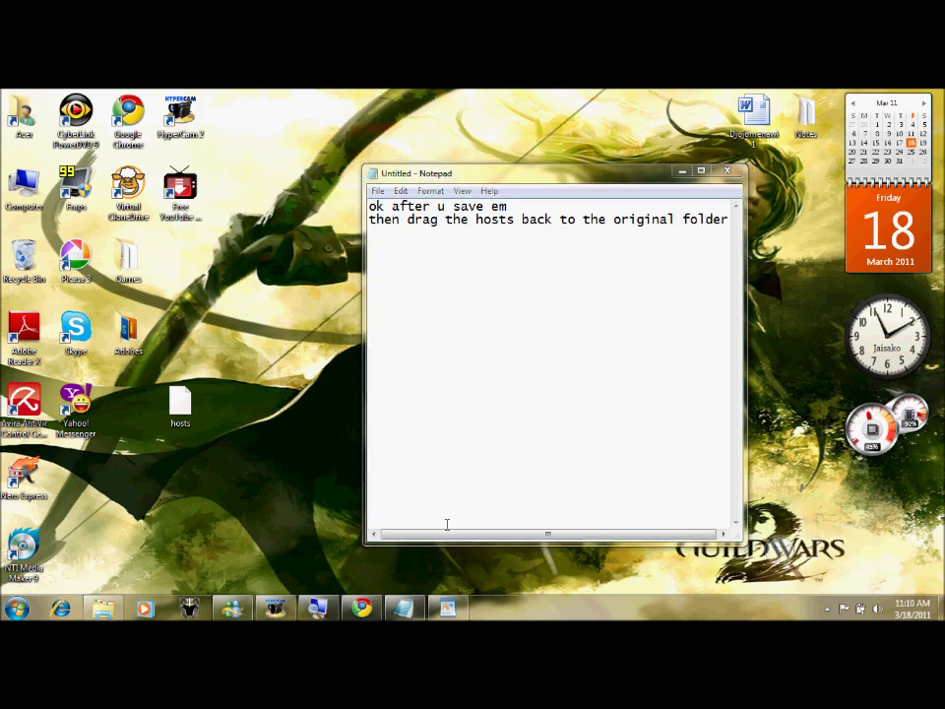
left_click(681, 171)
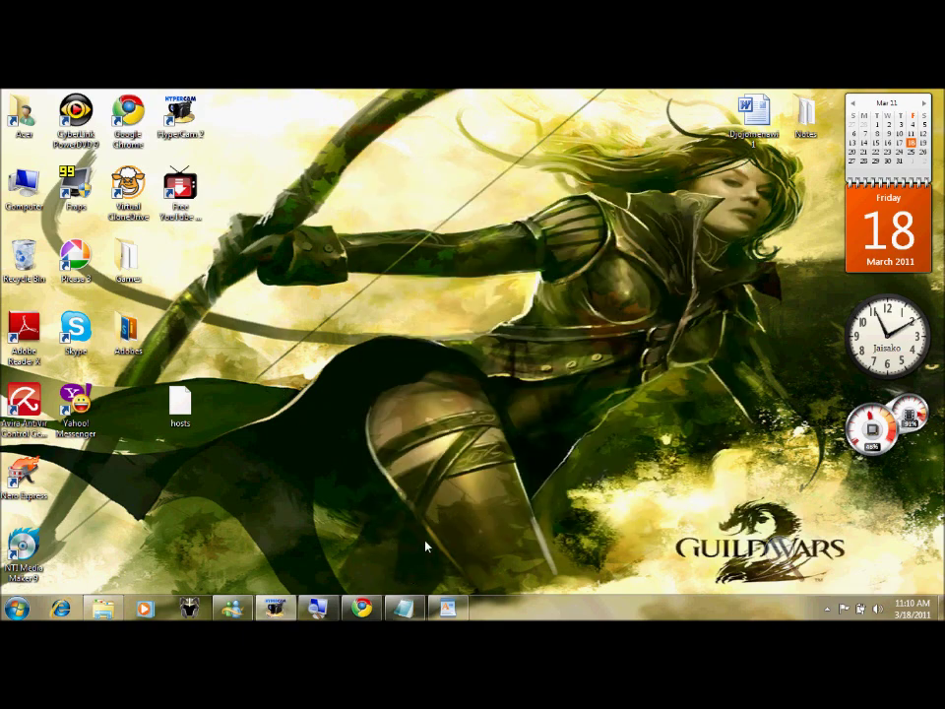
- Bring back the etc folder and note windows, and erase the old note text
left_click(184, 565)
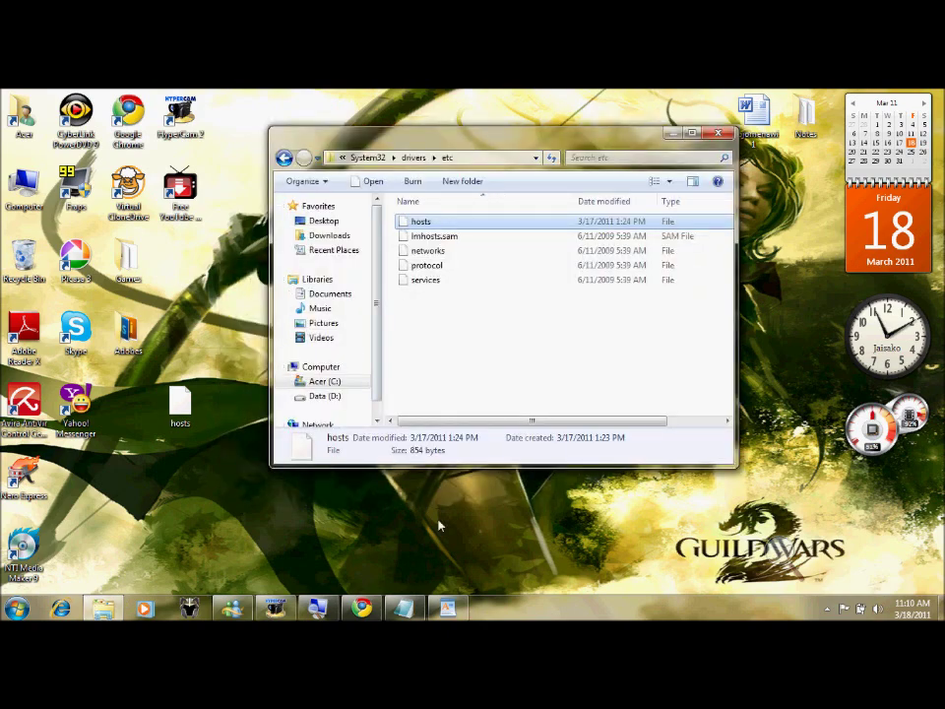
left_click(447, 607)
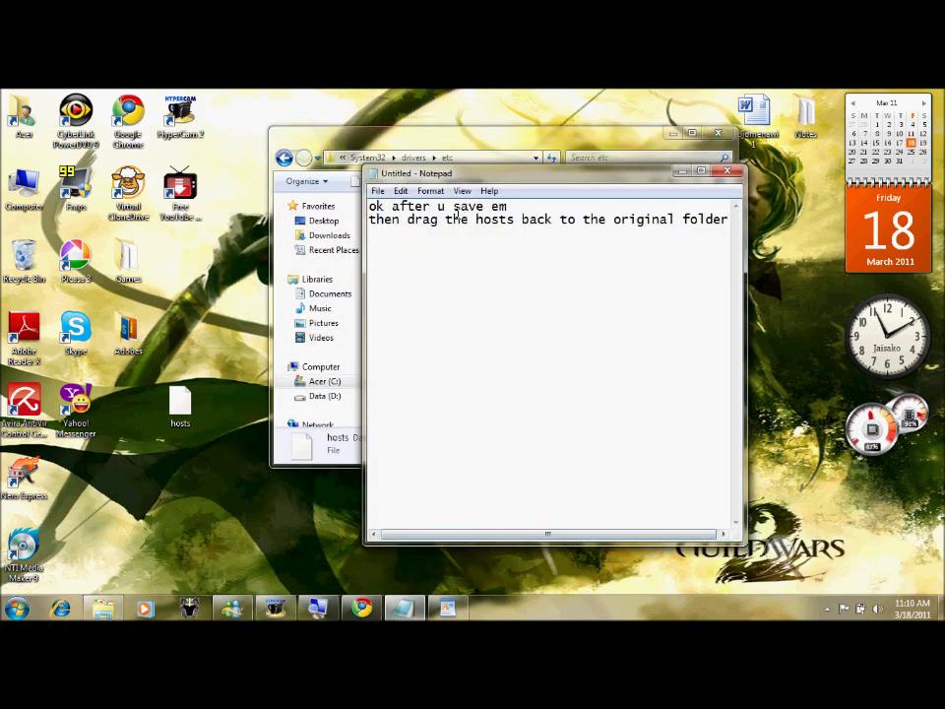
key("ctrl+a")
key("Delete")
- Drag the desktop hosts file into the System32\drivers\etc folder window
left_click(466, 134)
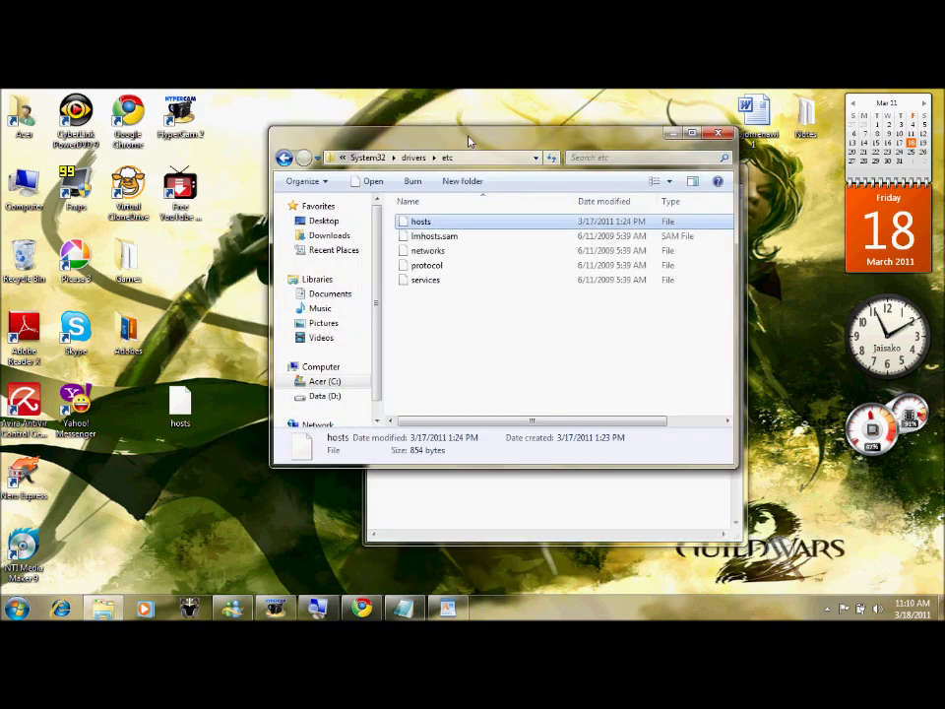
left_click_drag(180, 401, 465, 333)
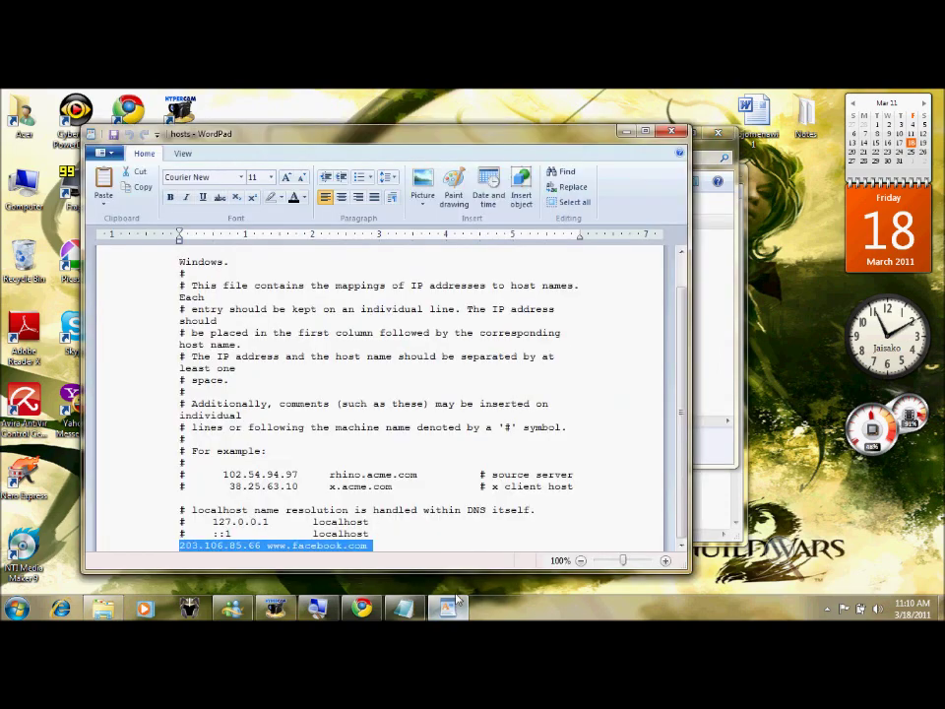
left_click(403, 608)
left_click_drag(510, 176, 702, 236)
- Note 'ok click on Move and Repla' and choose Move and Replace in the conflict dialog
type("ok click on Move and Replace")
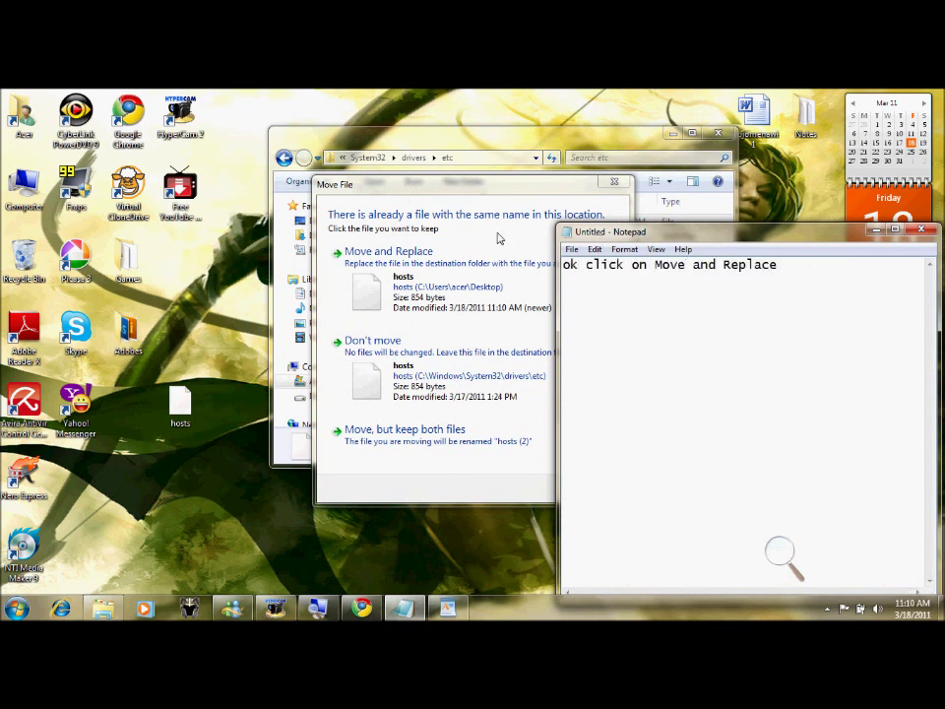
left_click(483, 186)
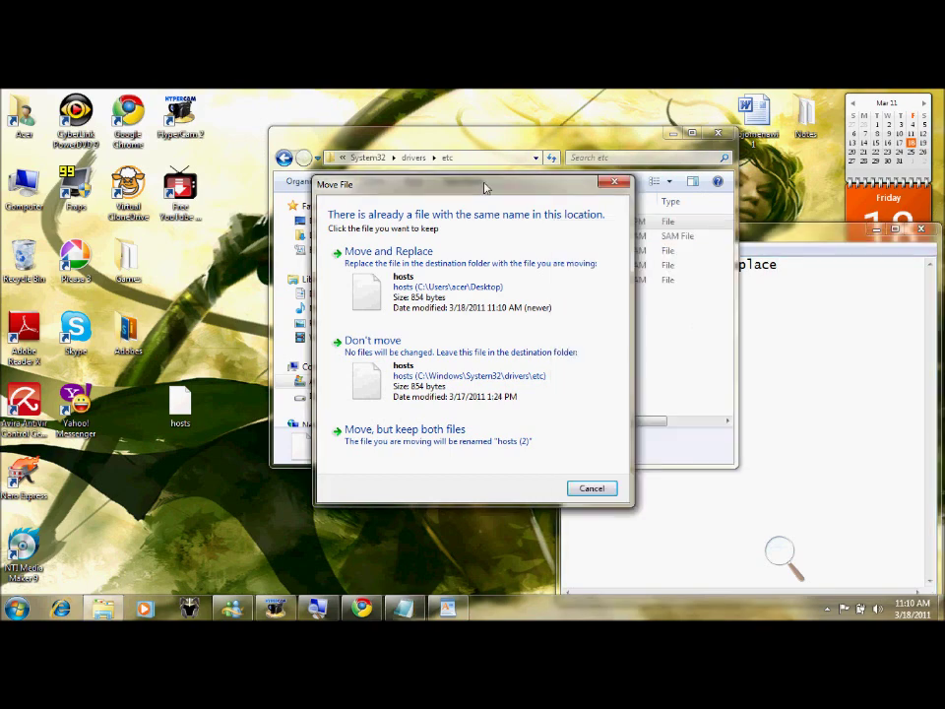
left_click(425, 306)
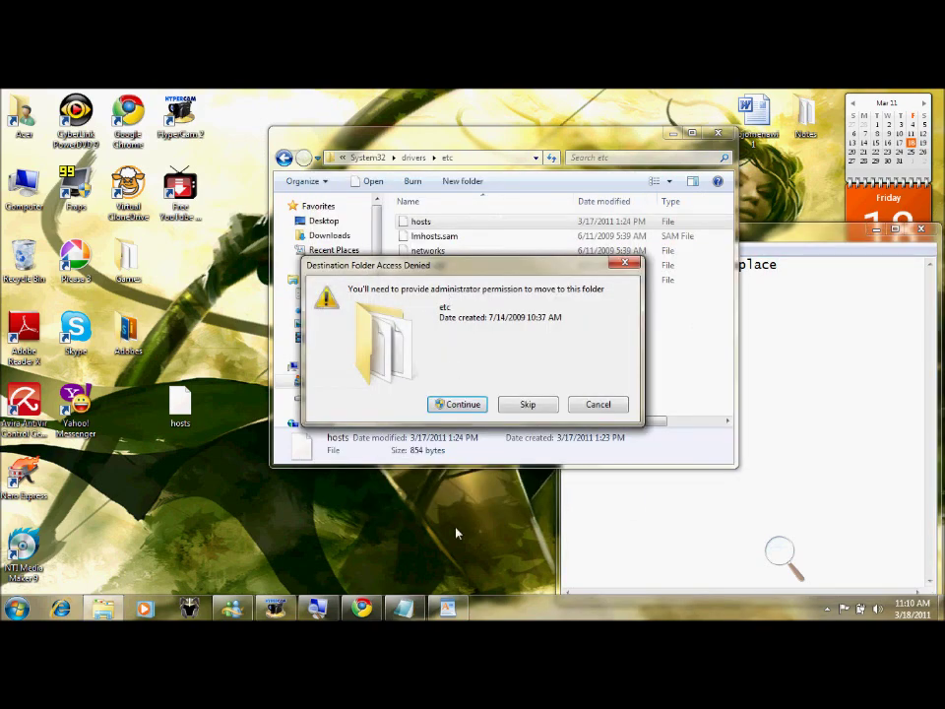
- Write the note 'click con' and grant administrator permission with Continue to complete the move
type("ce")
left_click(461, 612)
left_click(866, 297)
key("shift+Left")
key("shift+Left")
key("shift+Home")
type("click con")
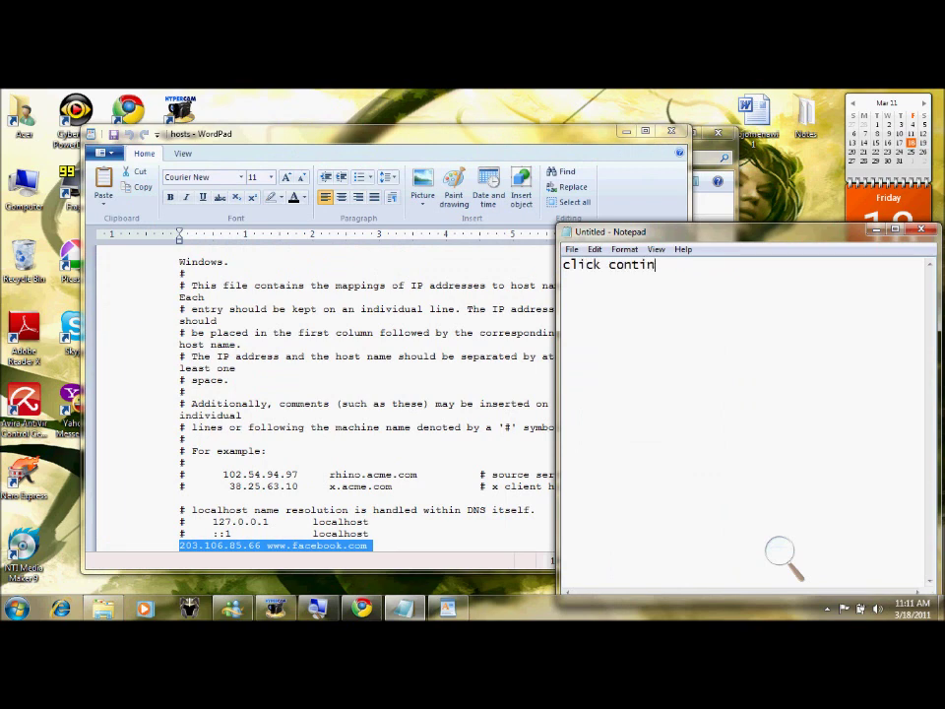
left_click(626, 131)
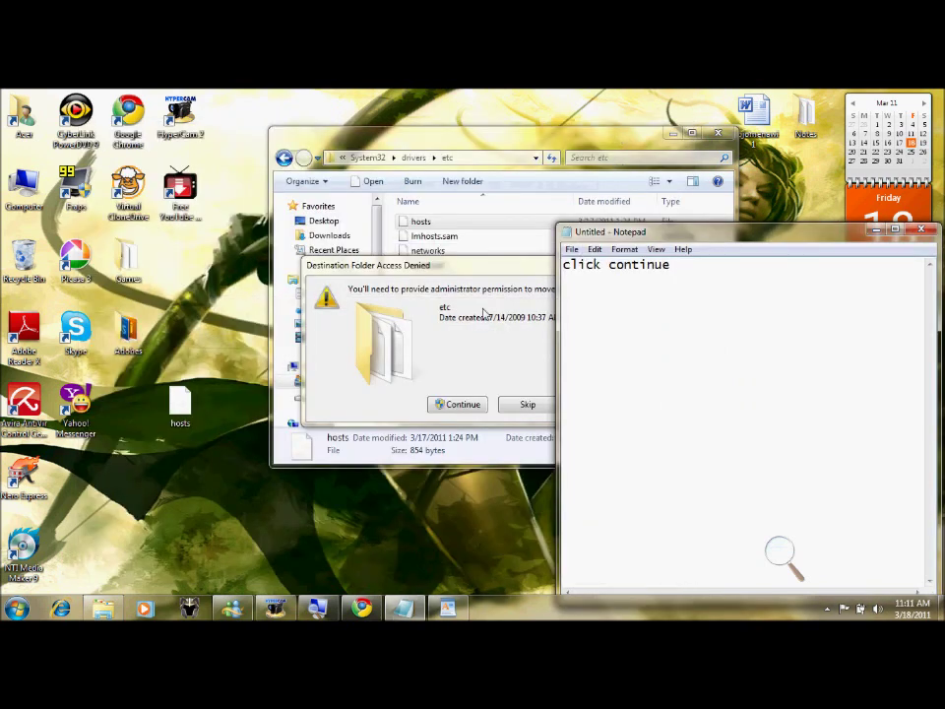
left_click(460, 405)
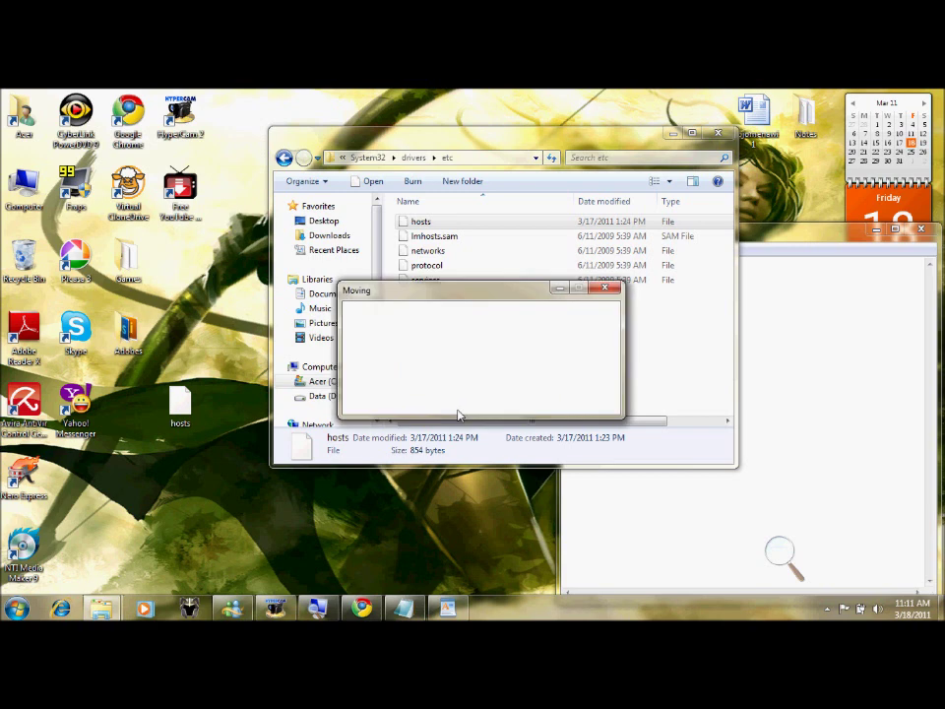
left_click_drag(541, 135, 380, 131)
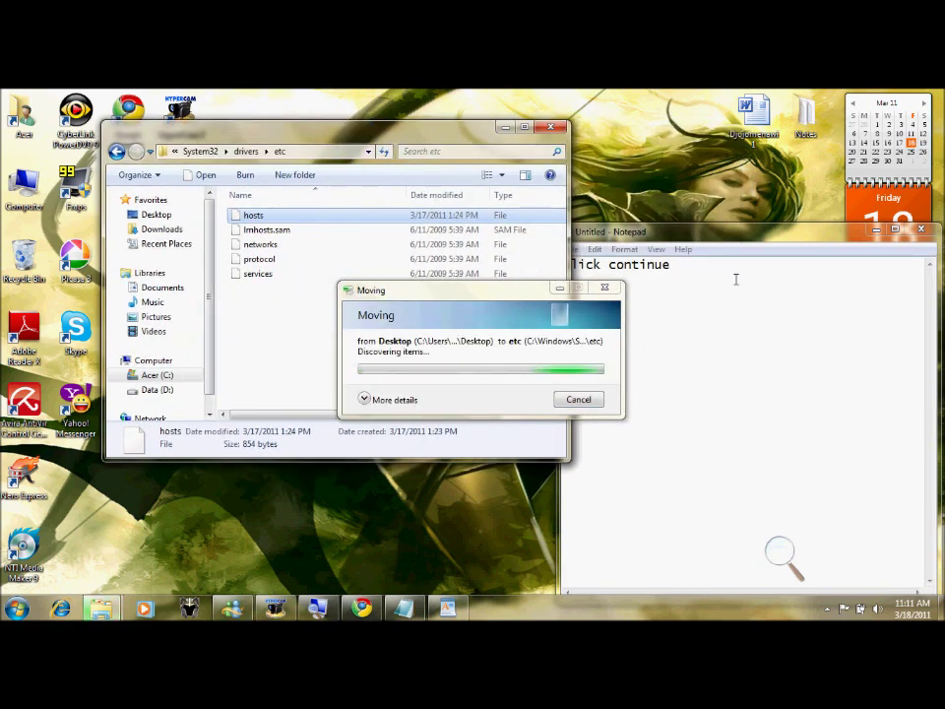
left_click(756, 238)
left_click_drag(671, 264, 588, 264)
type("and")
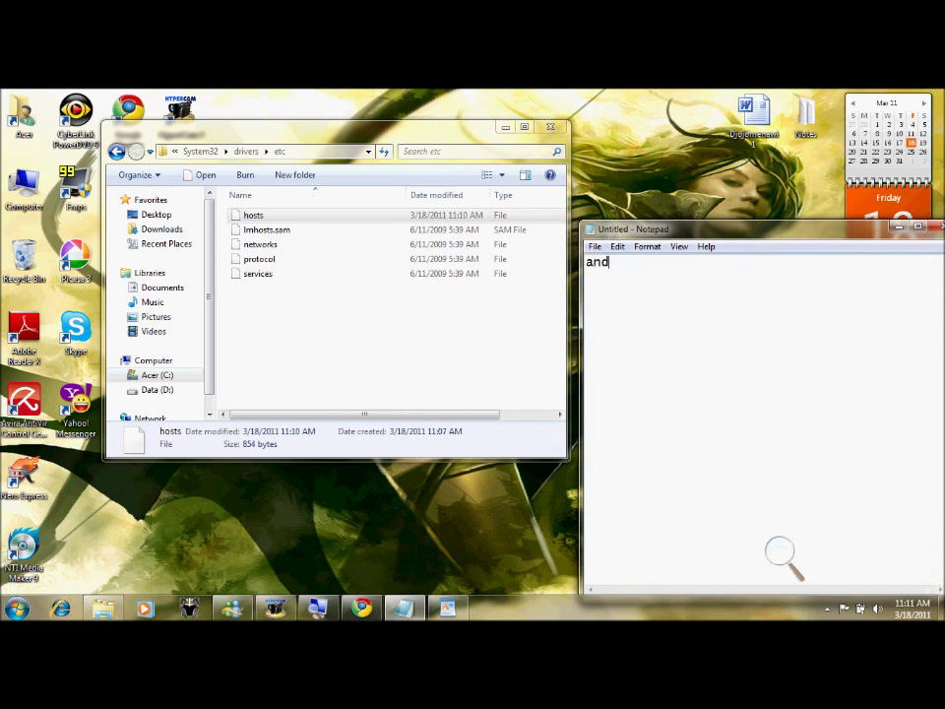
type(" now were done")
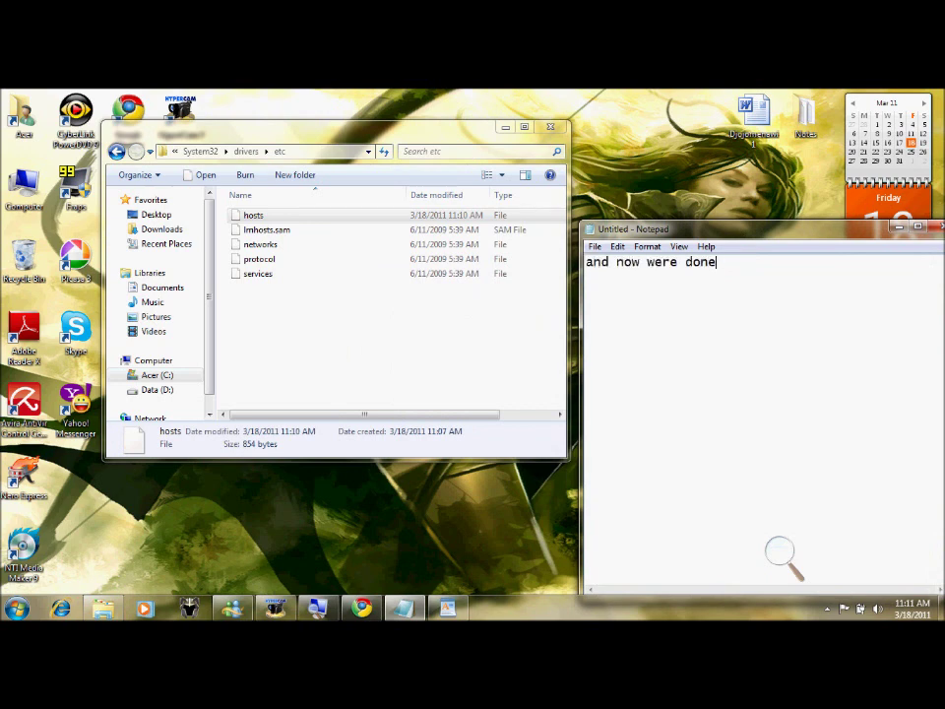
key("ctrl+a")
key("BackSpace")
type("now open ")
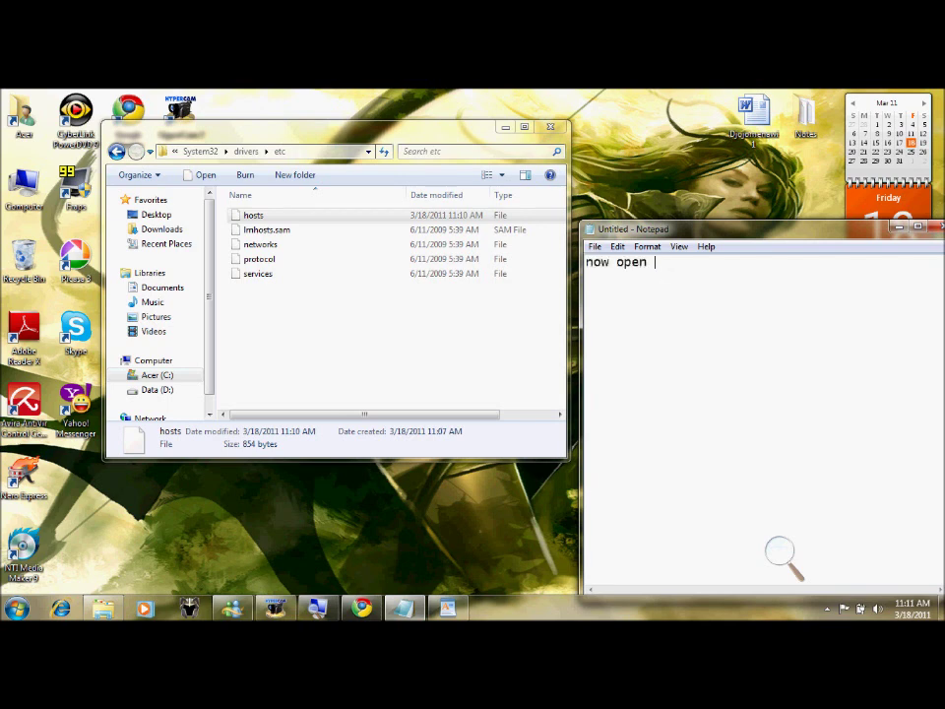
type("www.facebook.com")
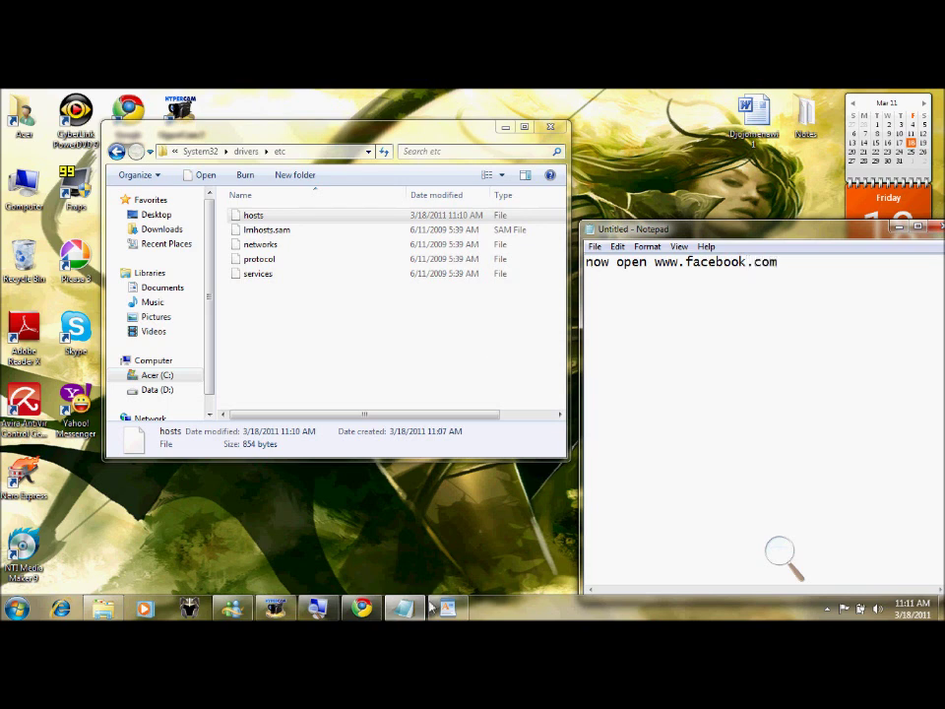
left_click(362, 608)
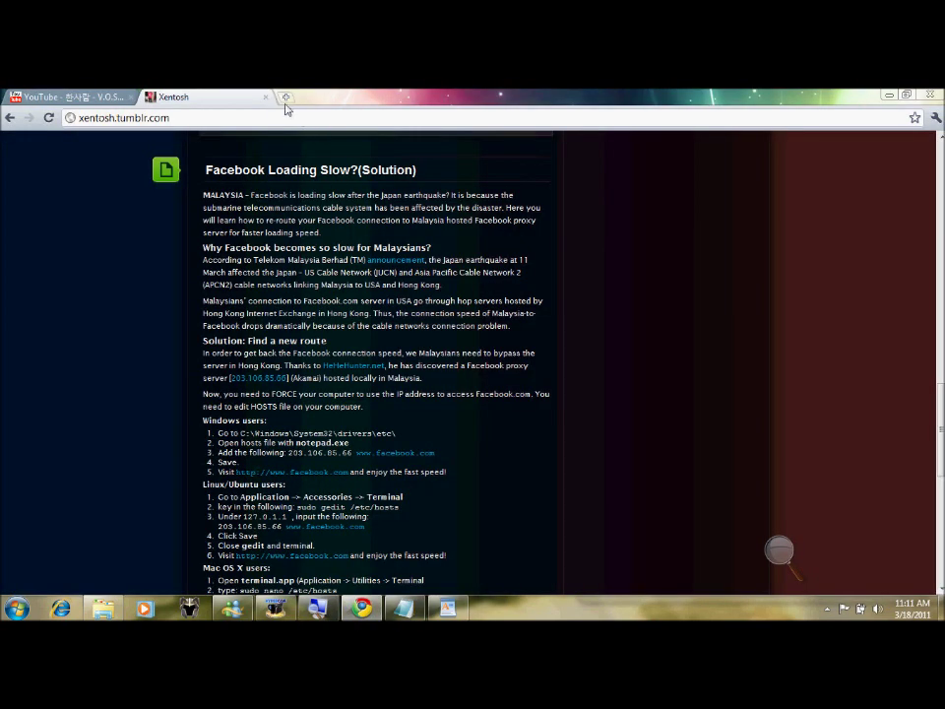
left_click(285, 97)
type("f")
key("Return")
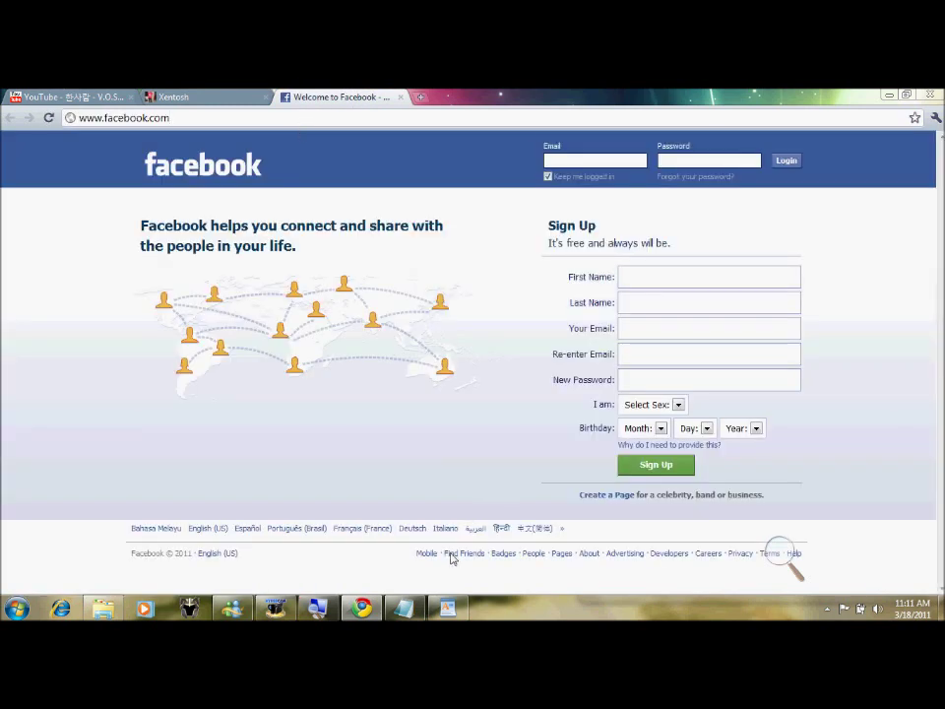
- Replace the note line with 'see it run smoothly now'
left_click(403, 608)
left_click_drag(838, 274, 585, 261)
type("see it run smoo")
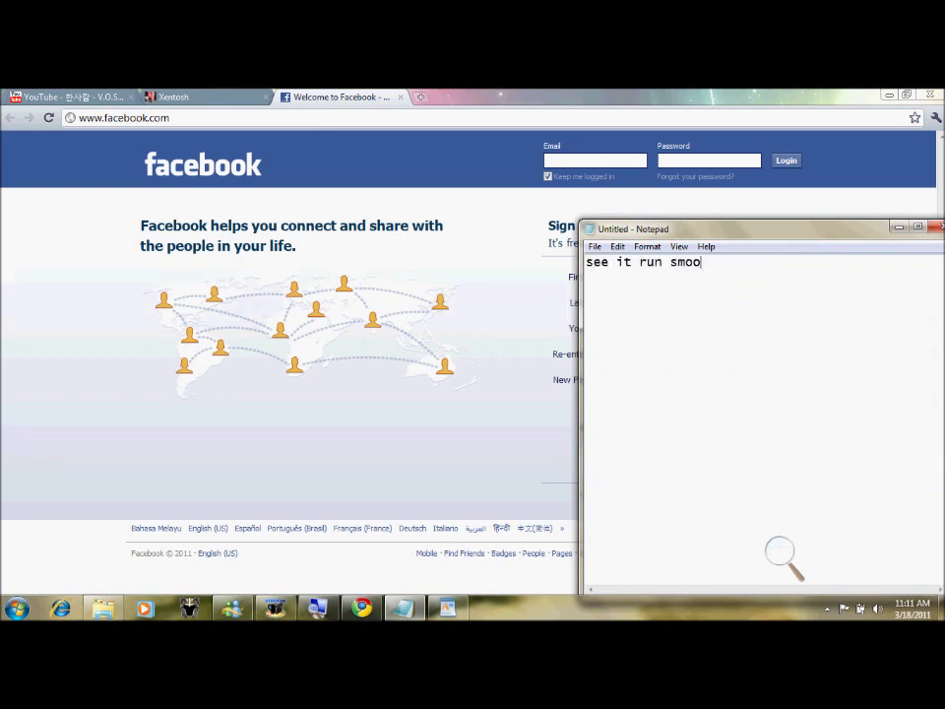
type("thly now")
key("BackSpace")
key("BackSpace")
key("BackSpace")
key("BackSpace")
key("BackSpace")
key("BackSpace")
key("BackSpace")
key("BackSpace")
key("BackSpace")
key("BackSpace")
key("BackSpace")
key("BackSpace")
key("BackSpace")
key("BackSpace")
key("BackSpace")
key("BackSpace")
key("BackSpace")
key("BackSpace")
key("BackSpace")
key("BackSpace")
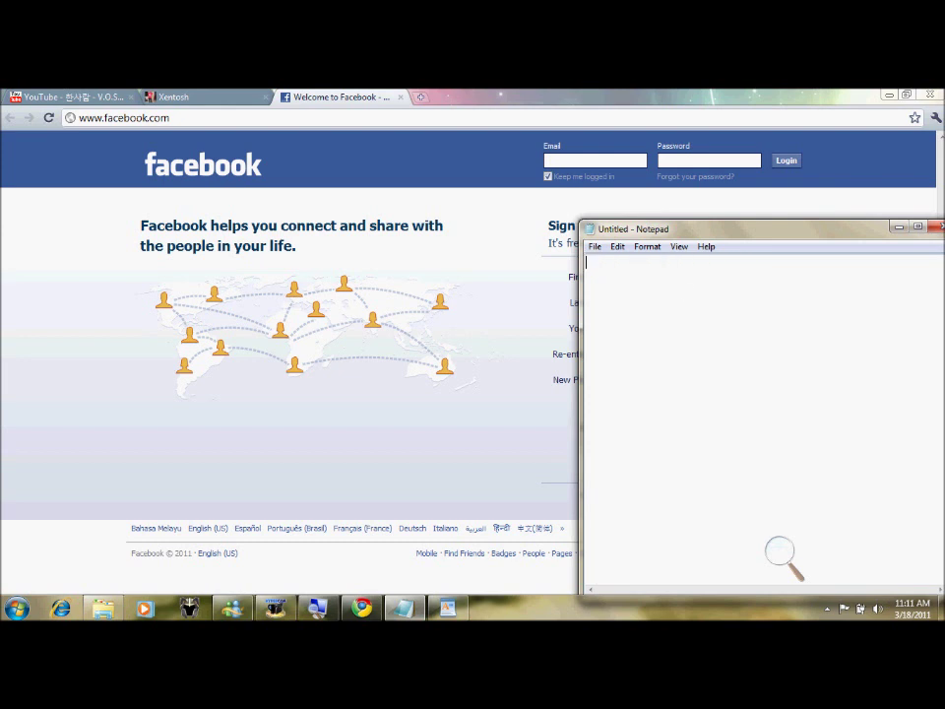
- Log in to Facebook using the saved email suggestion and the password, reaching the SSL warning
left_click(629, 162)
key("Down")
left_click(708, 161)
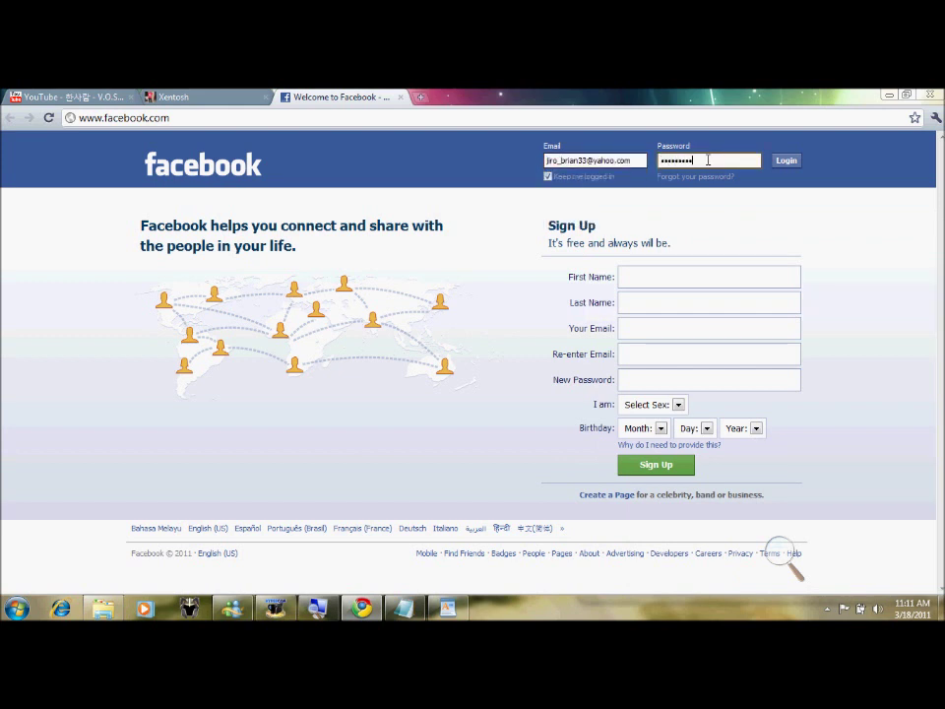
key("Return")
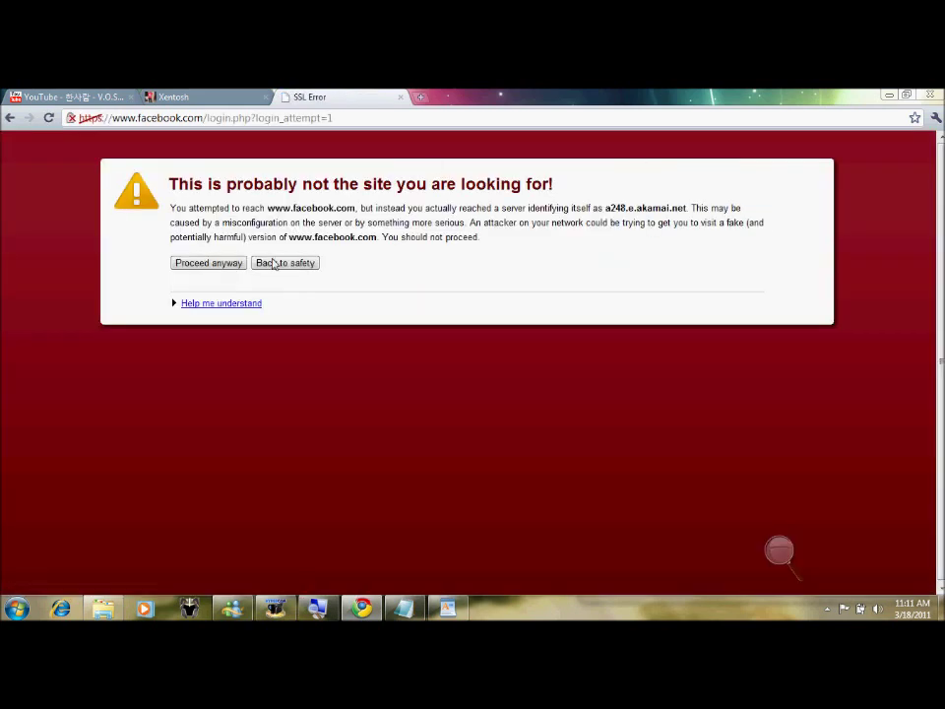
left_click(450, 606)
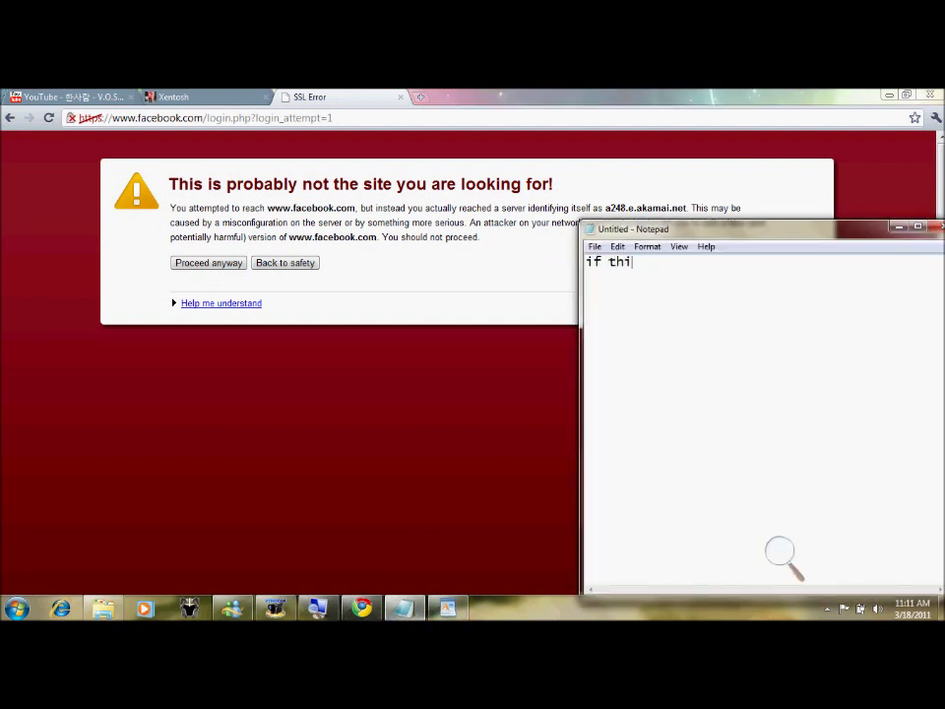
- Rewrite the note as 'just proceed anyway..it will not harmful your pc' and drag it over the SSL error page
type("ing popup")
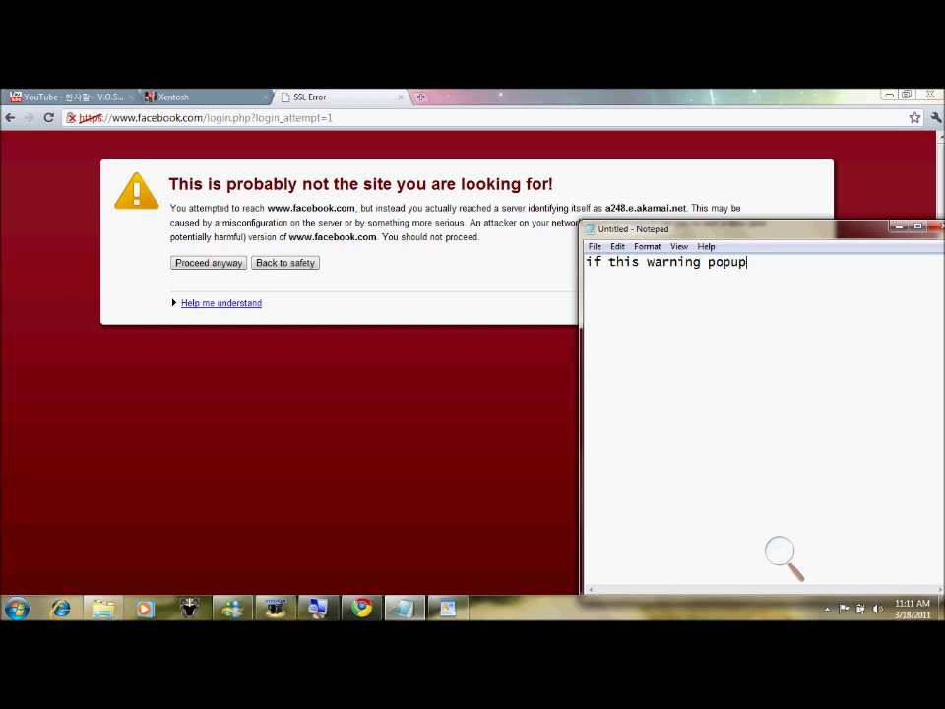
key("BackSpace")
key("BackSpace")
key("BackSpace")
key("BackSpace")
key("BackSpace")
key("BackSpace")
key("BackSpace")
key("BackSpace")
key("BackSpace")
key("BackSpace")
key("BackSpace")
key("BackSpace")
key("BackSpace")
key("BackSpace")
key("BackSpace")
key("BackSpace")
key("BackSpace")
key("BackSpace")
key("BackSpace")
key("BackSpace")
type("just procee")
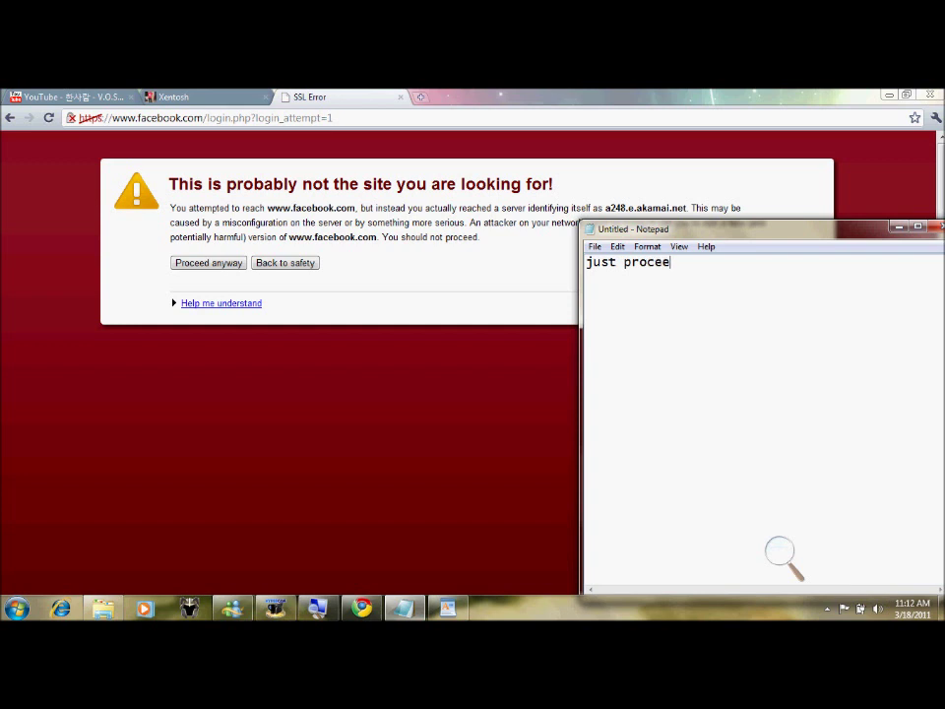
type("d anyway..it waill not harmful")
left_click_drag(752, 229, 566, 225)
type("your")
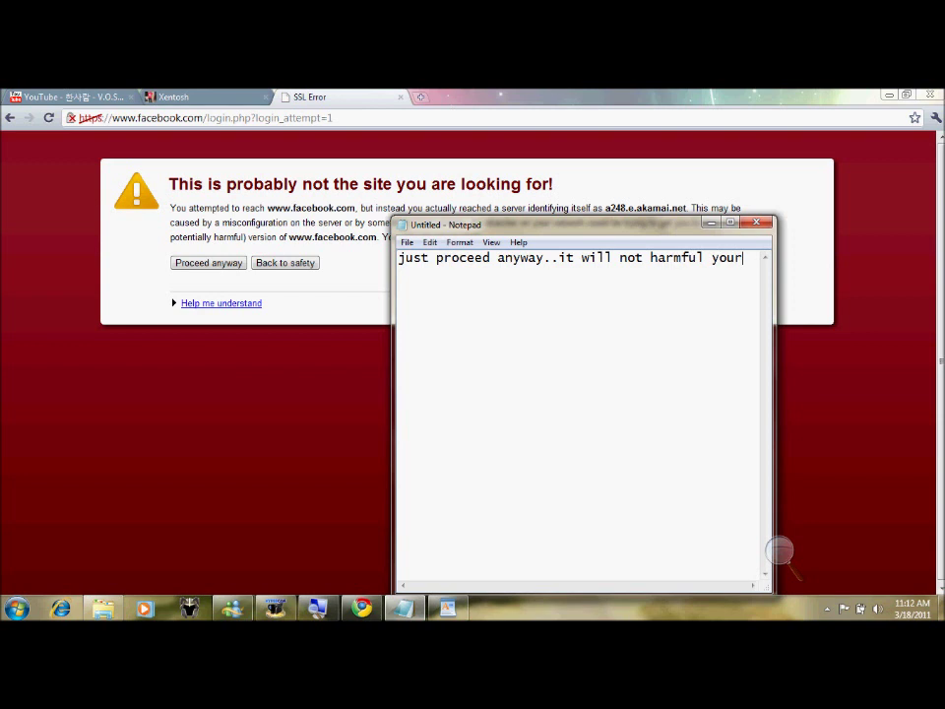
type(" pc")
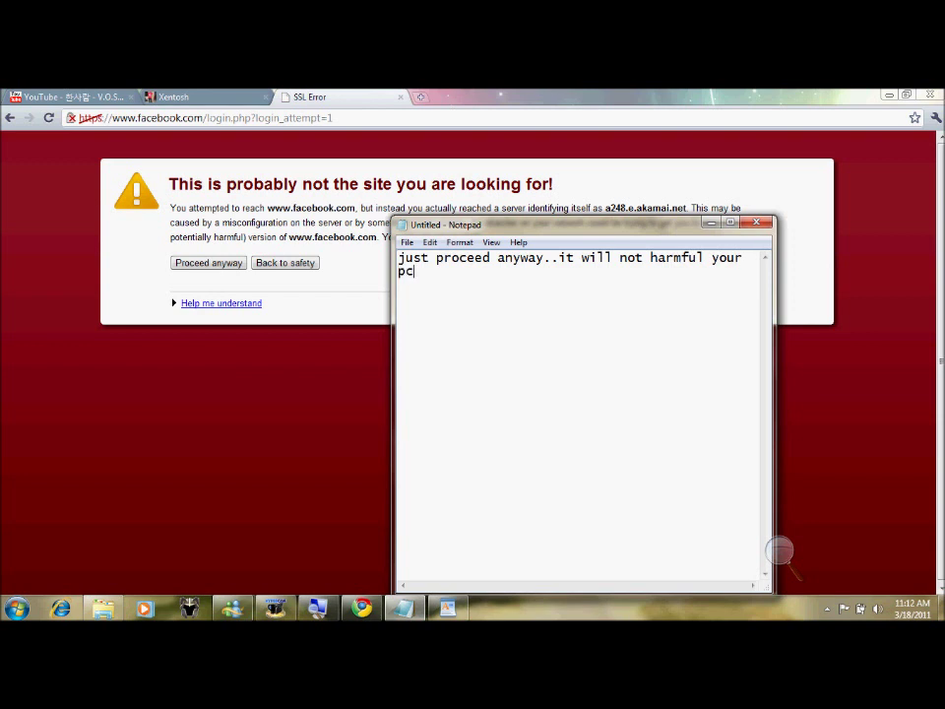